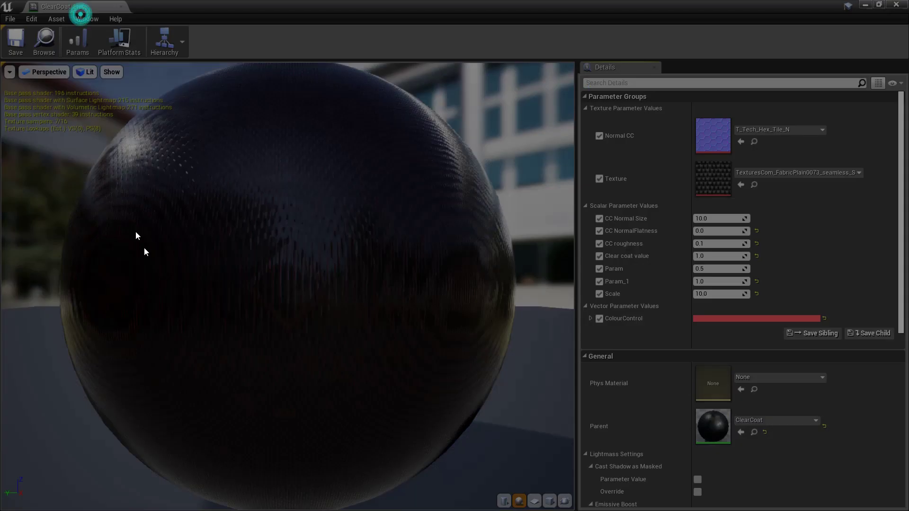
Step: Examine the clear coat hex pattern over the fabric texture on the preview sphere, close up and from several angles
drag(81, 10, 350, 7)
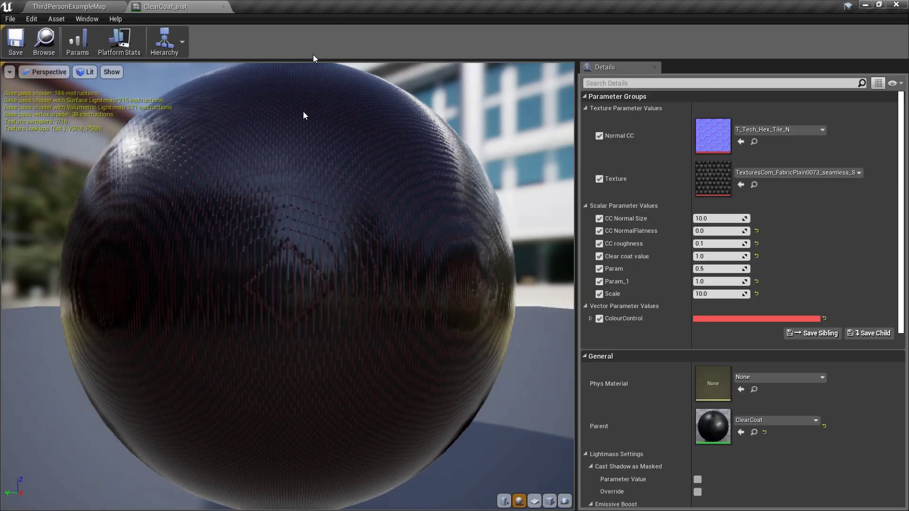
drag(289, 223, 289, 230)
right_drag(343, 195, 343, 195)
drag(342, 195, 361, 276)
drag(542, 255, 434, 367)
right_drag(434, 367, 462, 364)
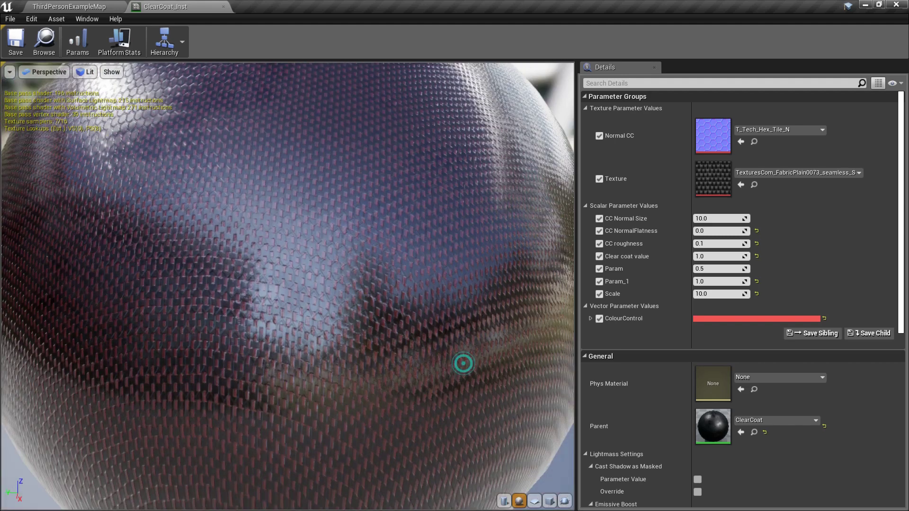
drag(463, 364, 441, 361)
right_drag(441, 362, 455, 360)
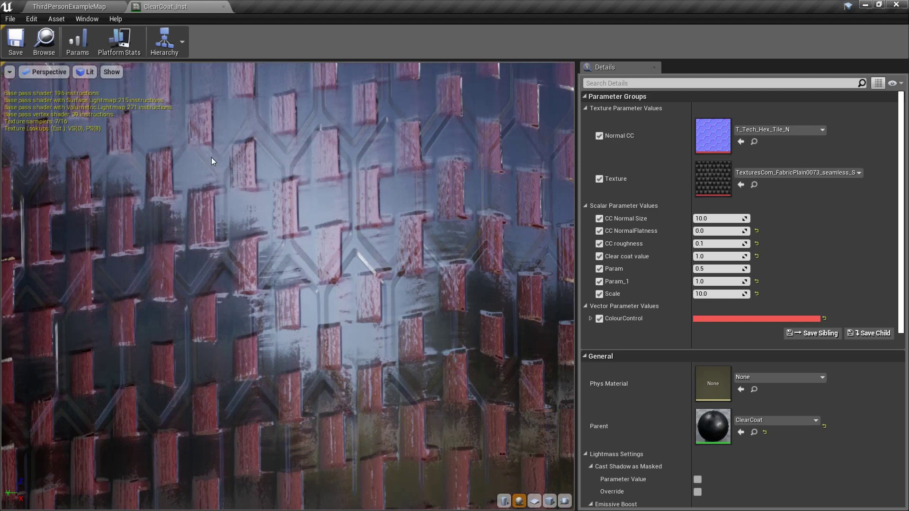
drag(482, 211, 450, 237)
right_drag(450, 237, 447, 233)
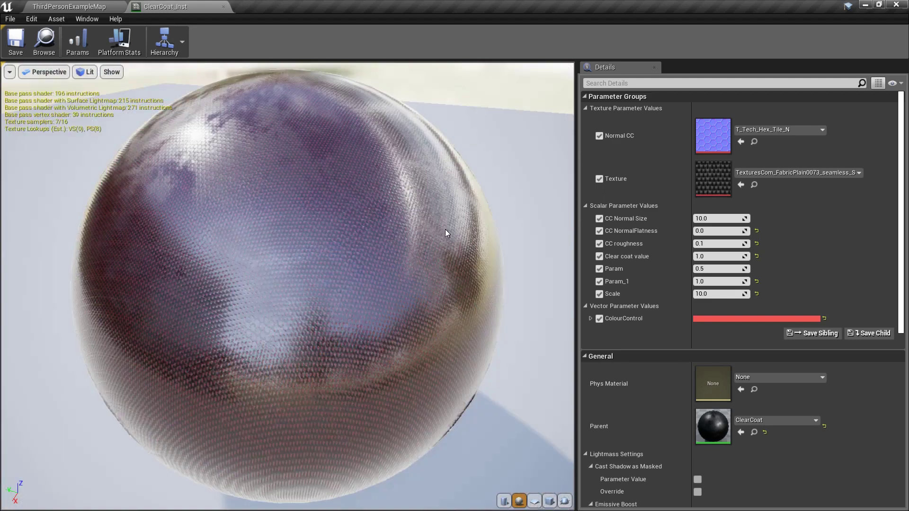
drag(446, 232, 470, 219)
right_drag(470, 220, 478, 219)
drag(478, 219, 481, 208)
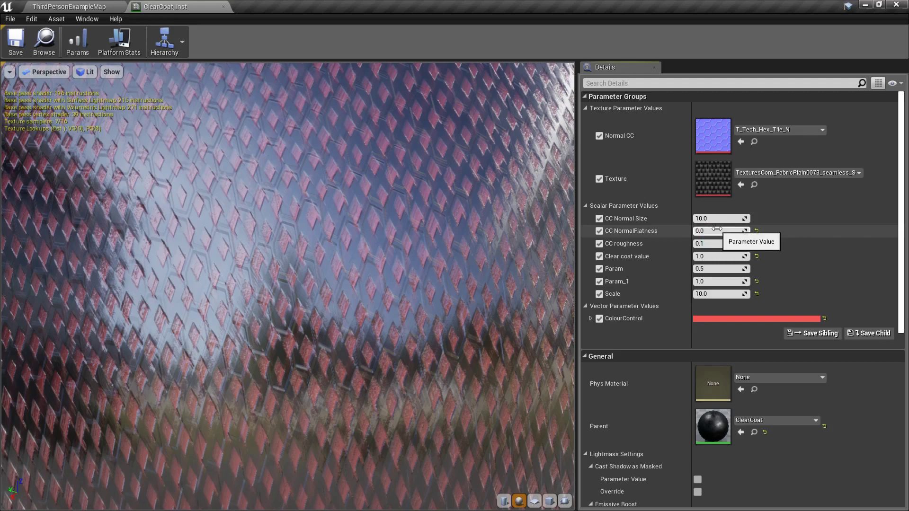
drag(169, 259, 271, 235)
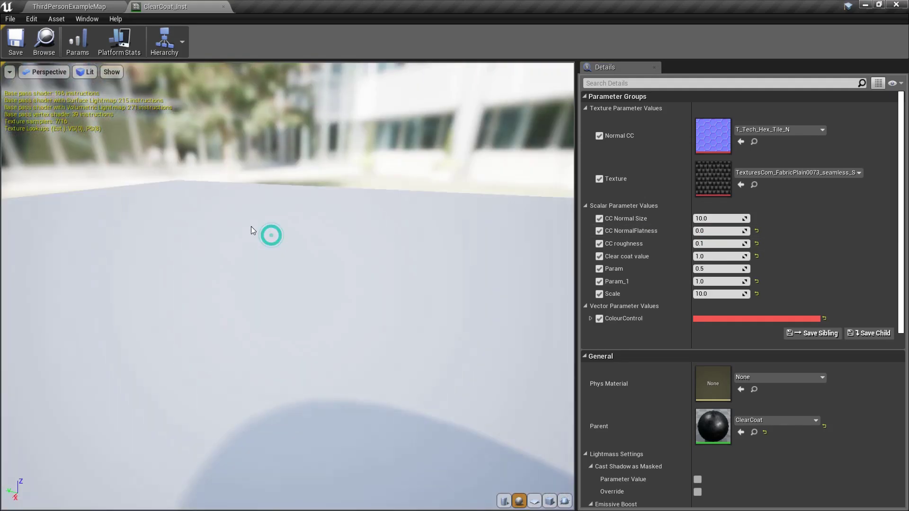
right_drag(370, 274, 372, 272)
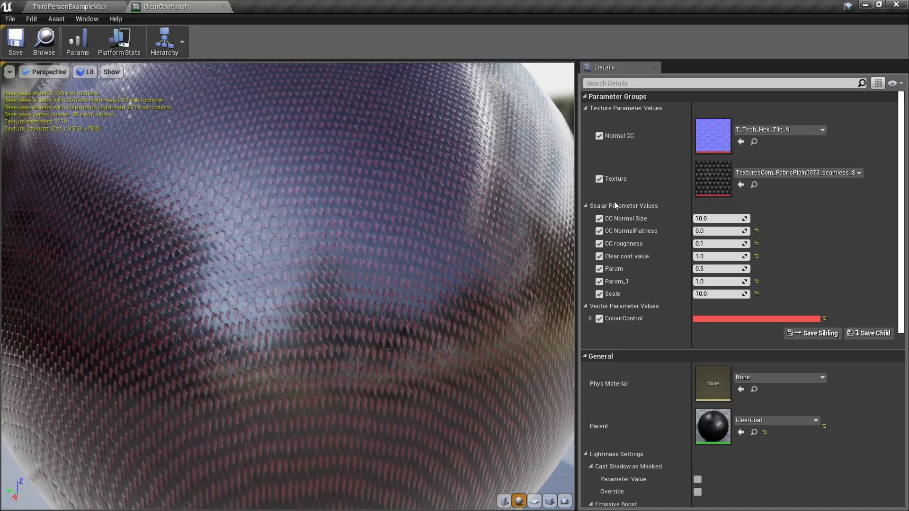
Step: Increase the CC Normal Size parameter of the ClearCoat_Inst material instance to about 226.2
drag(710, 223, 776, 223)
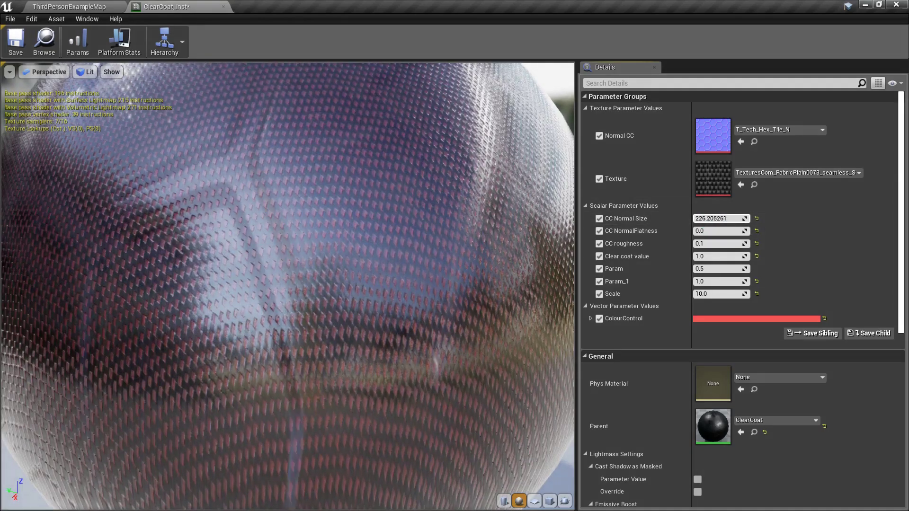
right_drag(232, 263, 279, 260)
drag(279, 260, 14, 432)
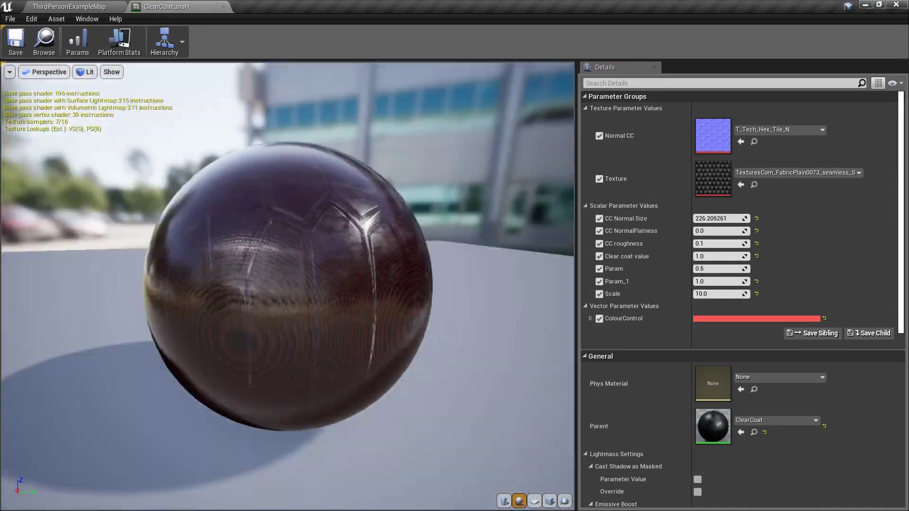
right_drag(203, 186, 205, 208)
drag(203, 186, 284, 190)
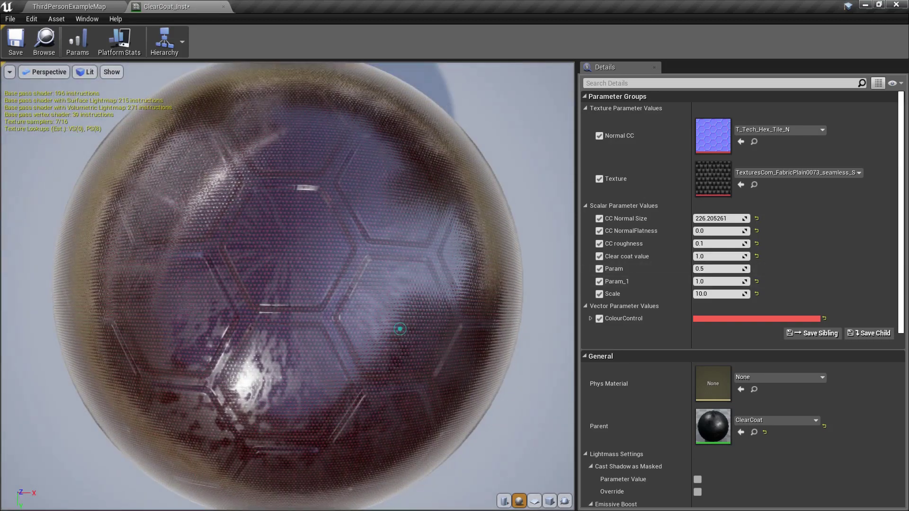
drag(400, 329, 345, 242)
drag(299, 258, 246, 360)
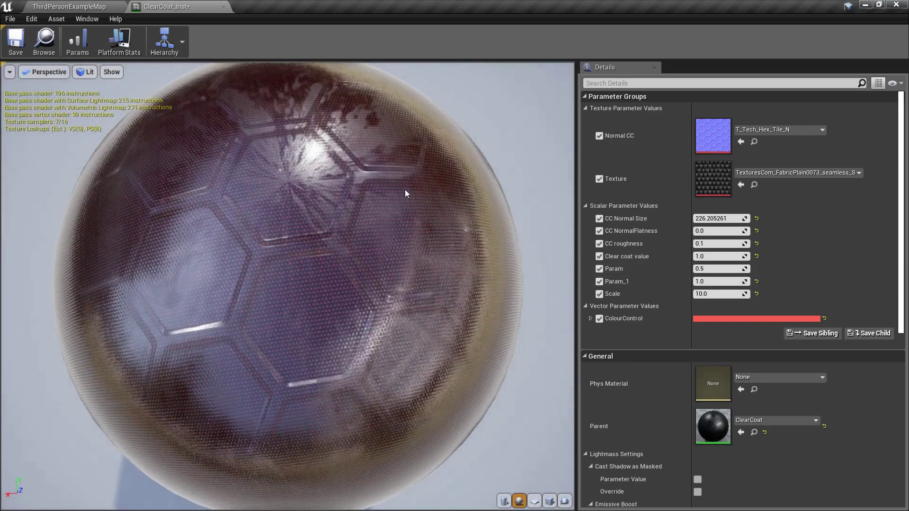
drag(405, 194, 490, 158)
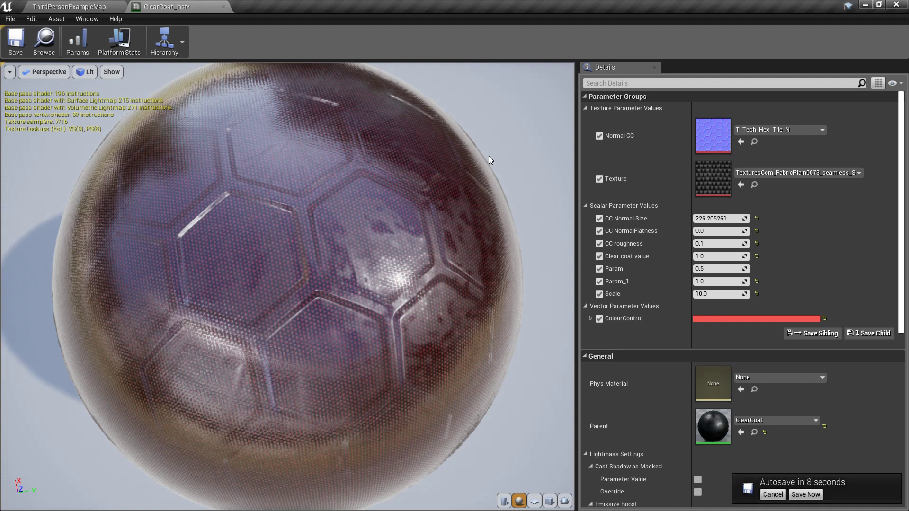
Step: Postpone the pending autosave and save the ClearCoat_Inst material instance
click(771, 495)
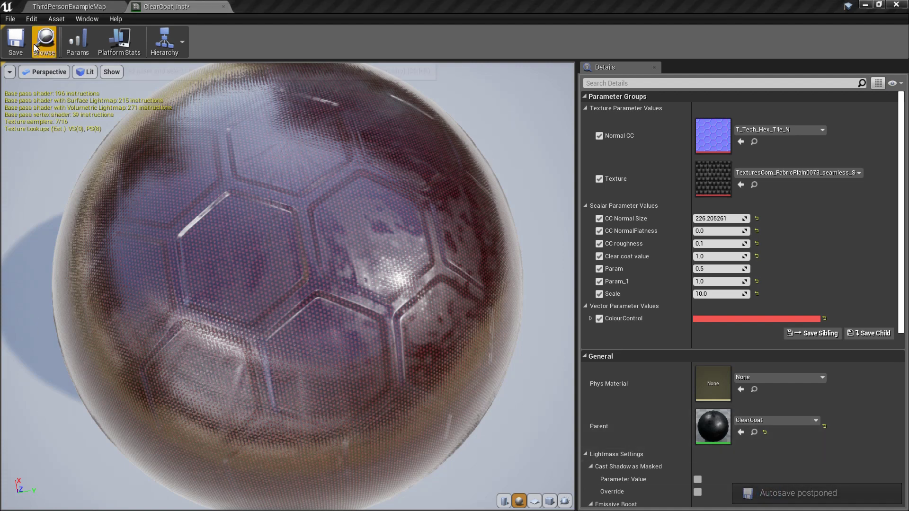
click(15, 40)
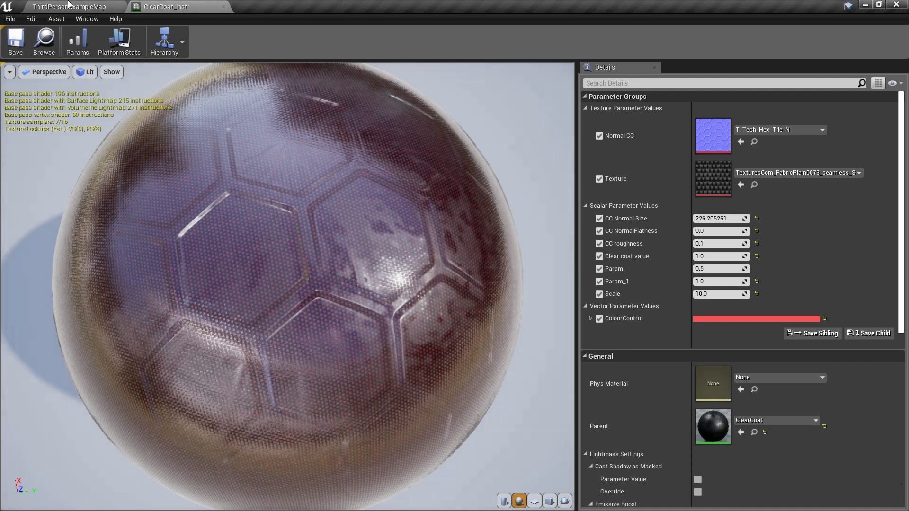
Step: Search the project settings for "clear" to check Clear Coat Enable Second Normal, and close the settings
click(69, 5)
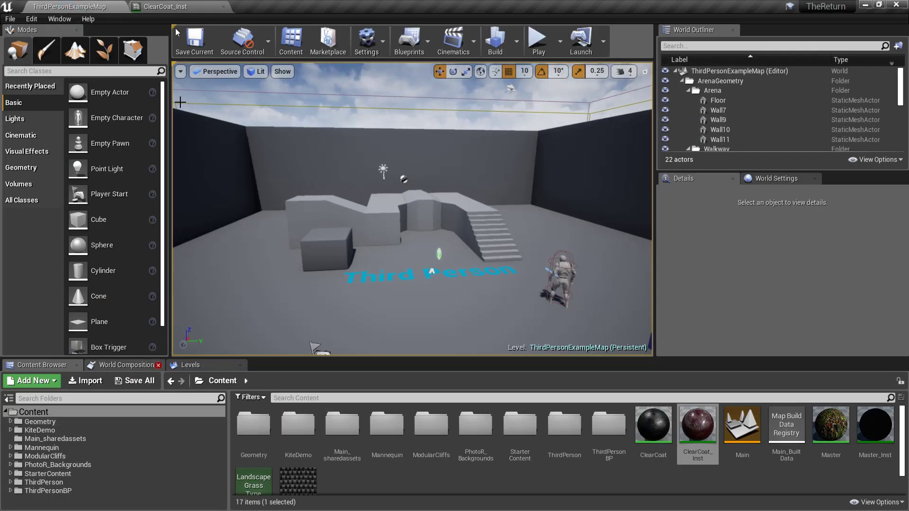
click(33, 19)
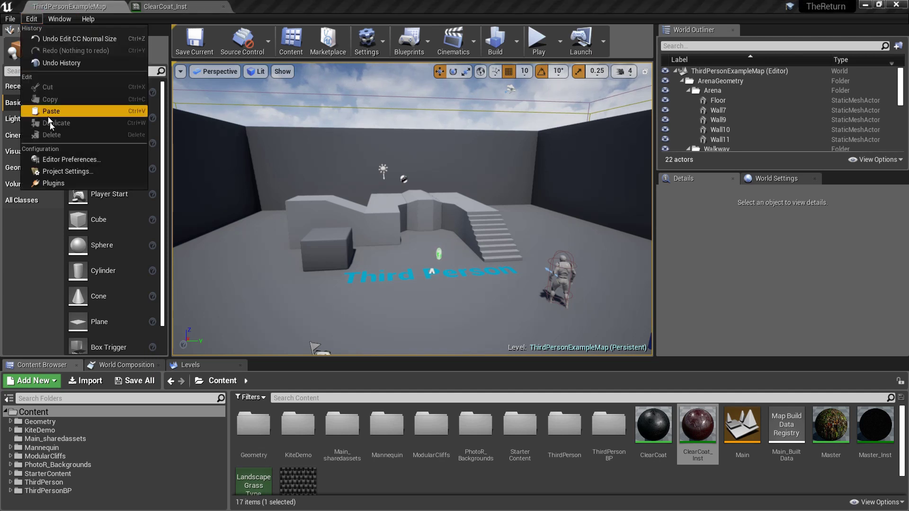
click(67, 172)
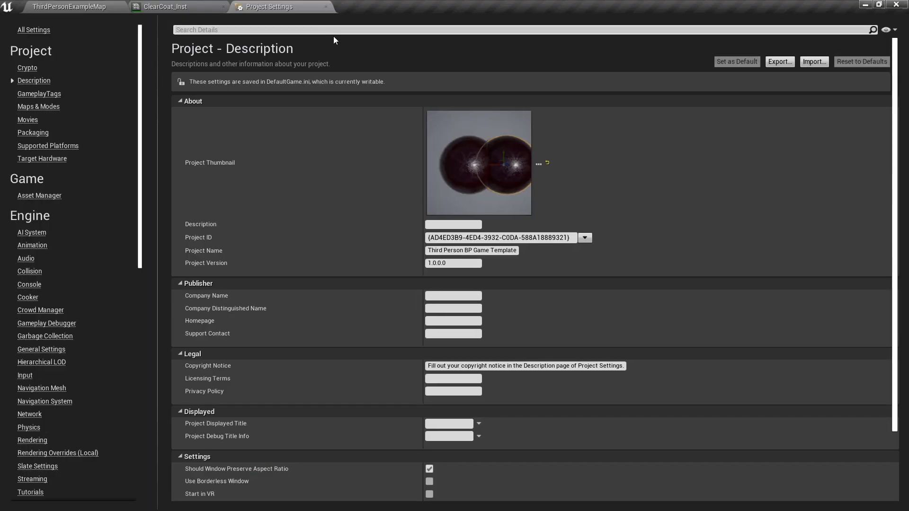
text(clear)
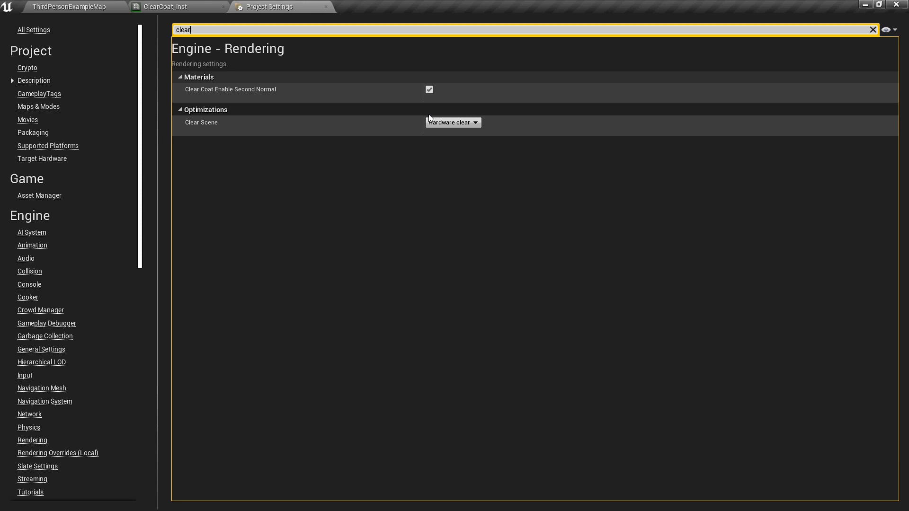
click(328, 8)
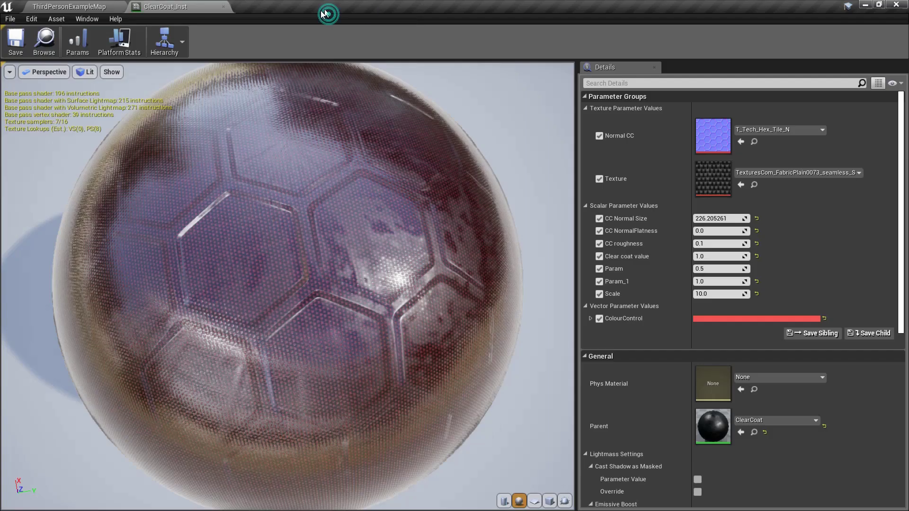
Step: Open the instance's parent material ClearCoat and survey its node graph and preview sphere
double_click(717, 427)
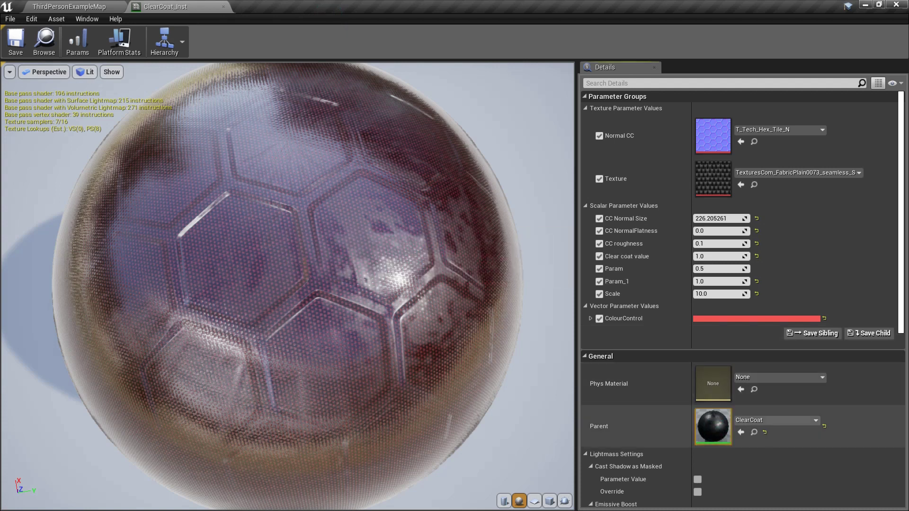
scroll(477, 137, down, 13)
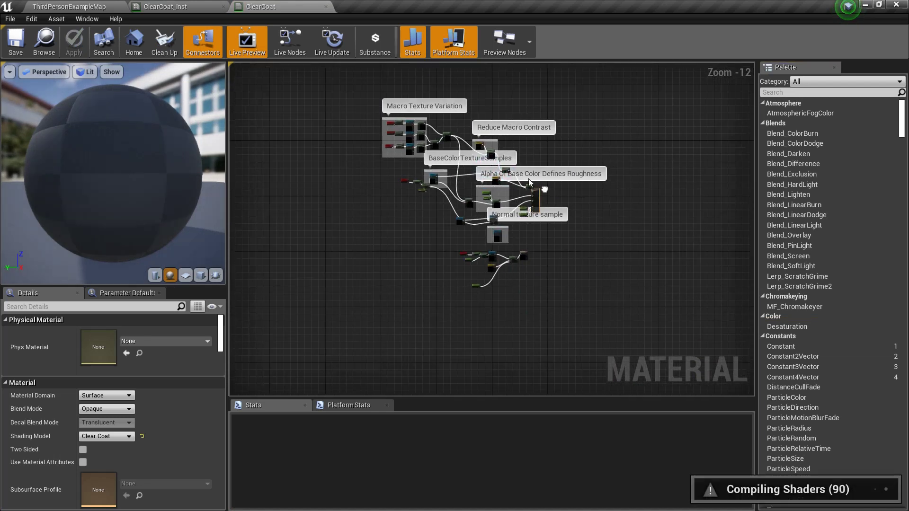
drag(358, 98, 441, 178)
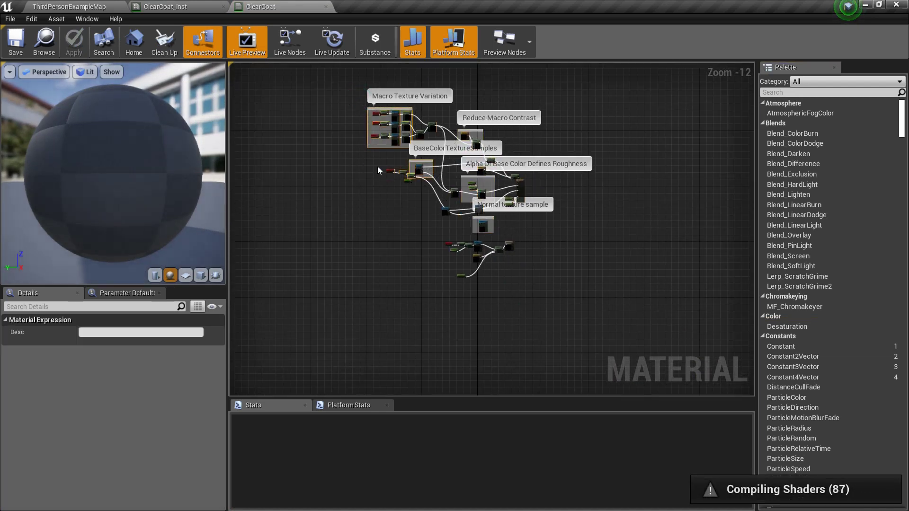
scroll(377, 167, up, 5)
click(484, 243)
right_drag(484, 244, 324, 212)
drag(112, 155, 83, 179)
right_drag(73, 177, 75, 180)
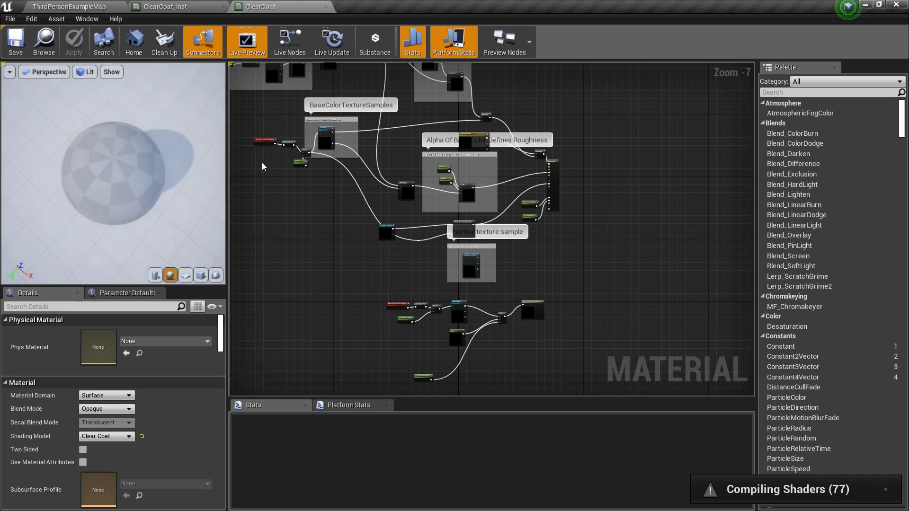
Step: Examine the Clear coat value and CC roughness parameters connected to the material's Clear Coat inputs
right_drag(476, 202, 511, 219)
scroll(512, 219, up, 5)
right_drag(684, 272, 428, 200)
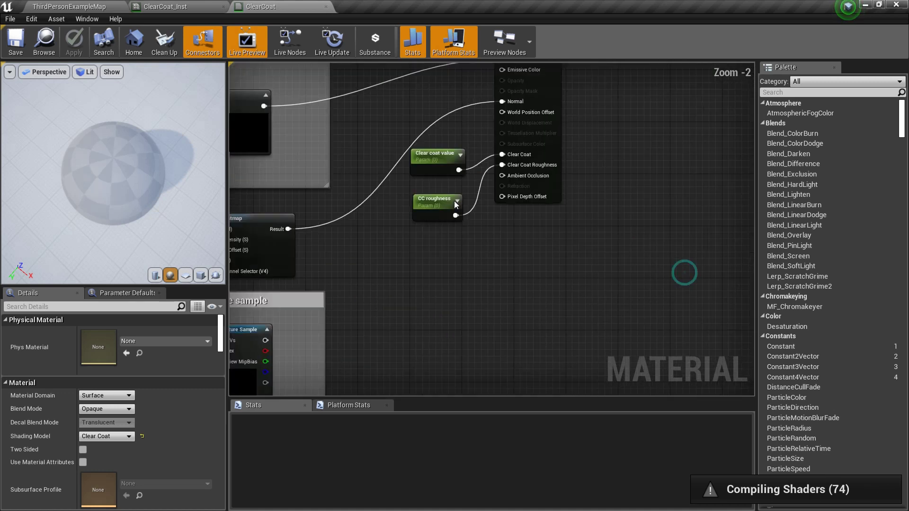
drag(432, 110, 480, 223)
click(511, 215)
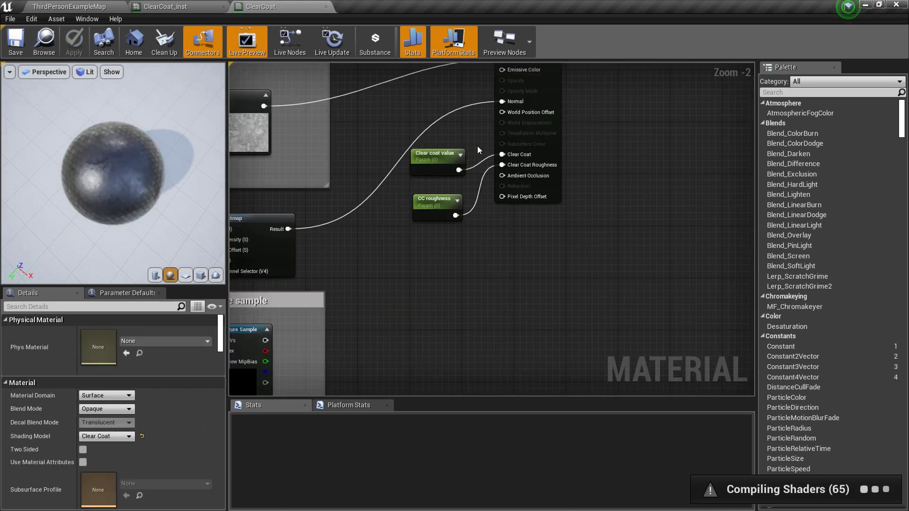
Step: Examine the node network from Absolute World Position and CC NormalFlatness through to the ClearCoatBottomNormal output
right_drag(540, 298, 685, 67)
right_drag(496, 247, 658, 100)
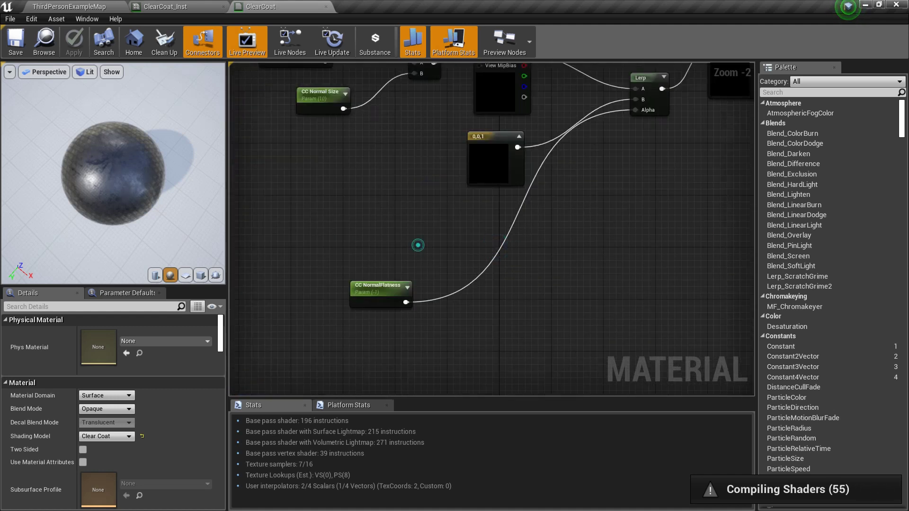
right_drag(418, 245, 405, 297)
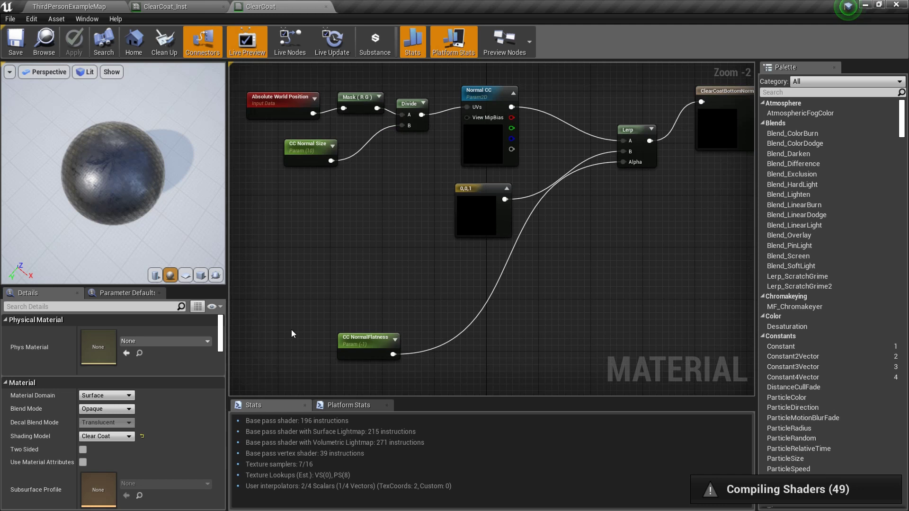
right_drag(327, 325, 152, 307)
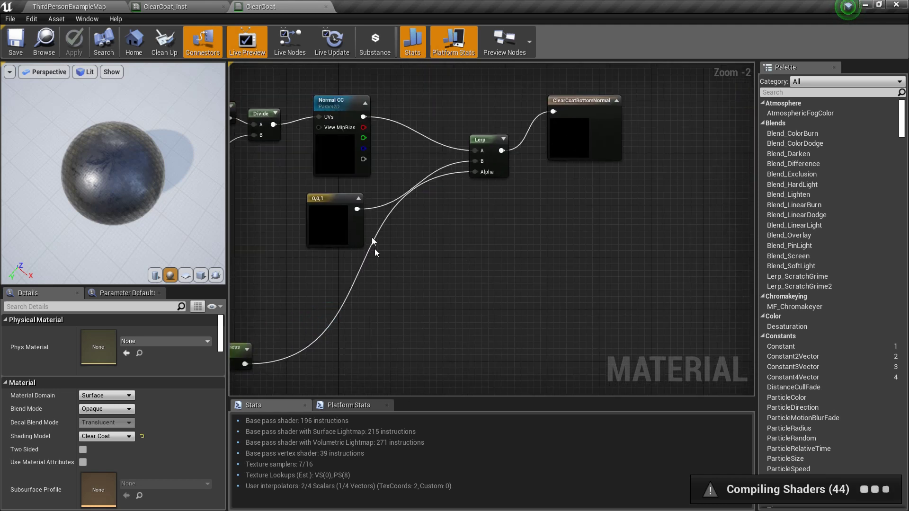
Step: Search the material node list for "clear coa" to locate ClearCoatNormalCustomOutput, and close the list without adding a node
right_click(576, 201)
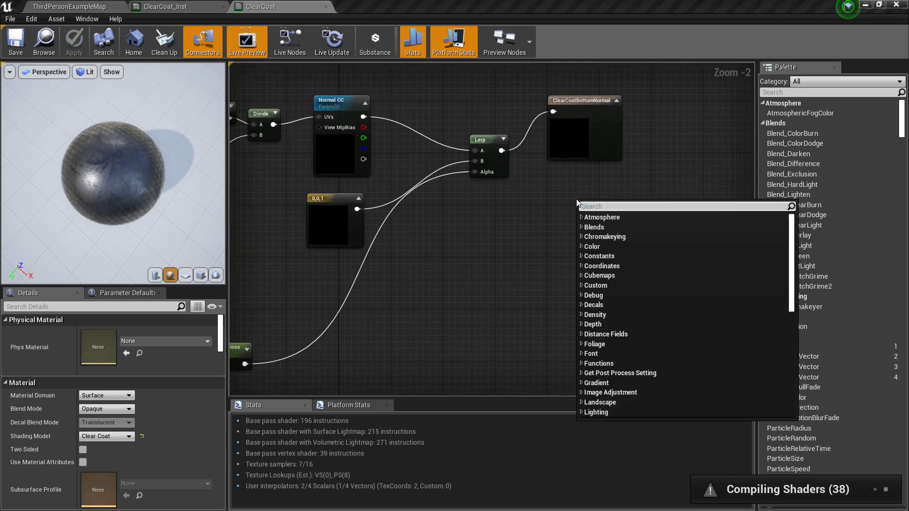
text(clead)
key(BackSpace)
key(BackSpace)
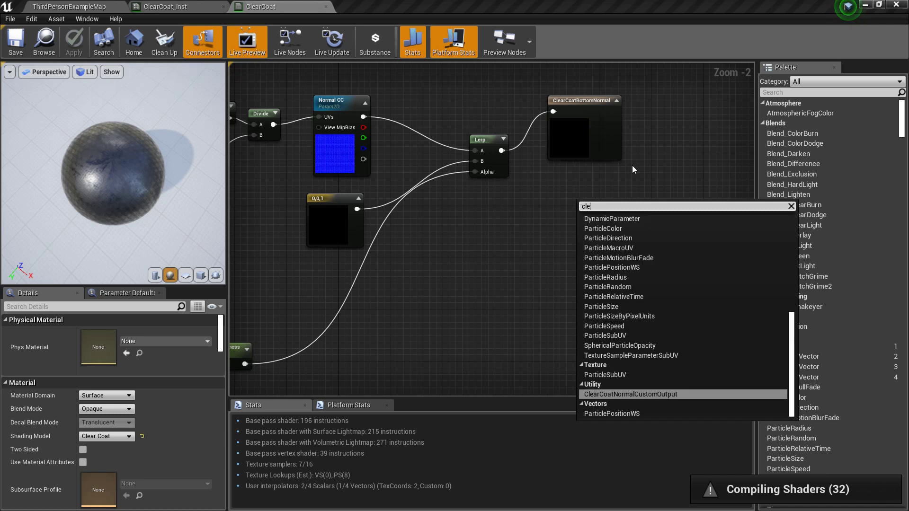
text(ar coa)
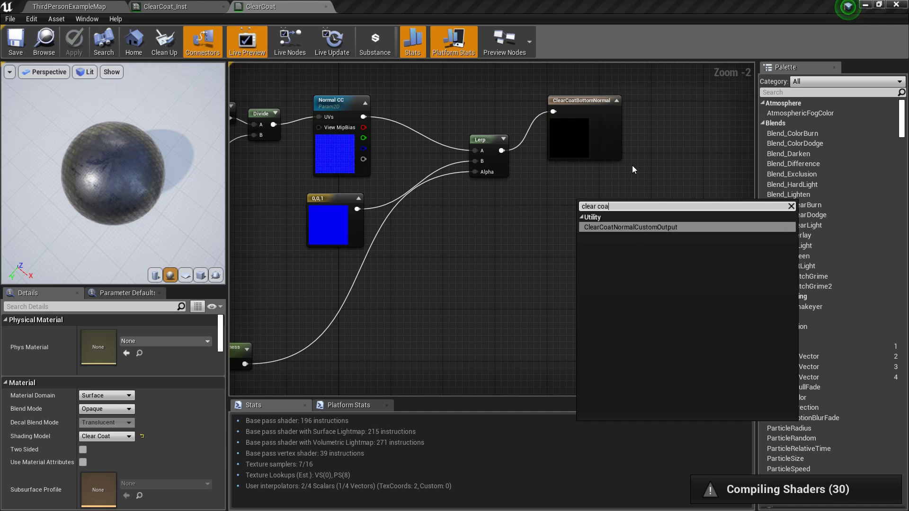
click(560, 208)
drag(567, 72, 586, 207)
Step: Select the Normal CC texture parameter and examine its settings and its Lerp with the 0,0,1 constant
right_drag(524, 213, 697, 187)
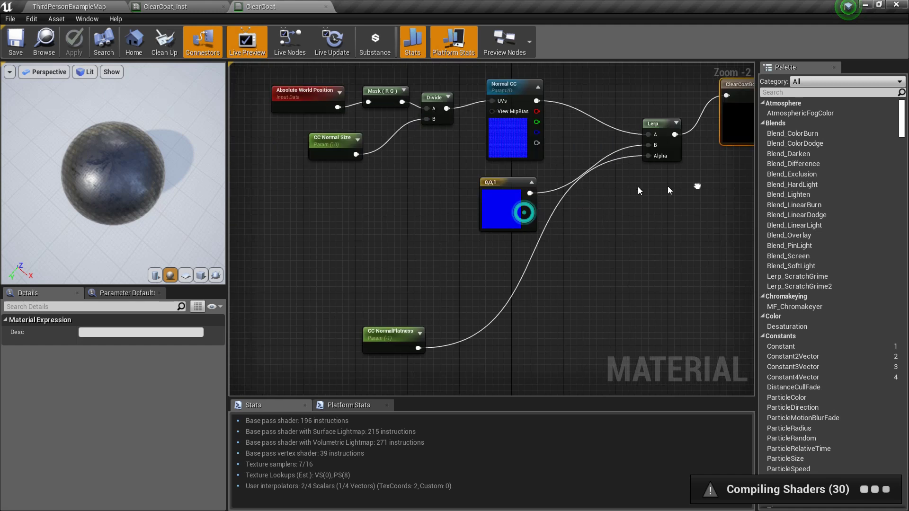
click(487, 202)
click(441, 215)
right_drag(502, 90, 453, 98)
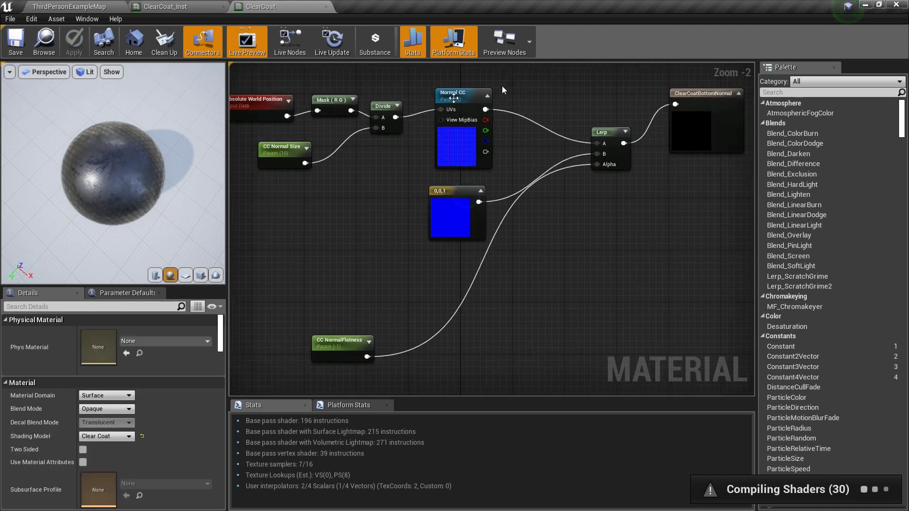
click(468, 157)
right_drag(377, 181, 417, 222)
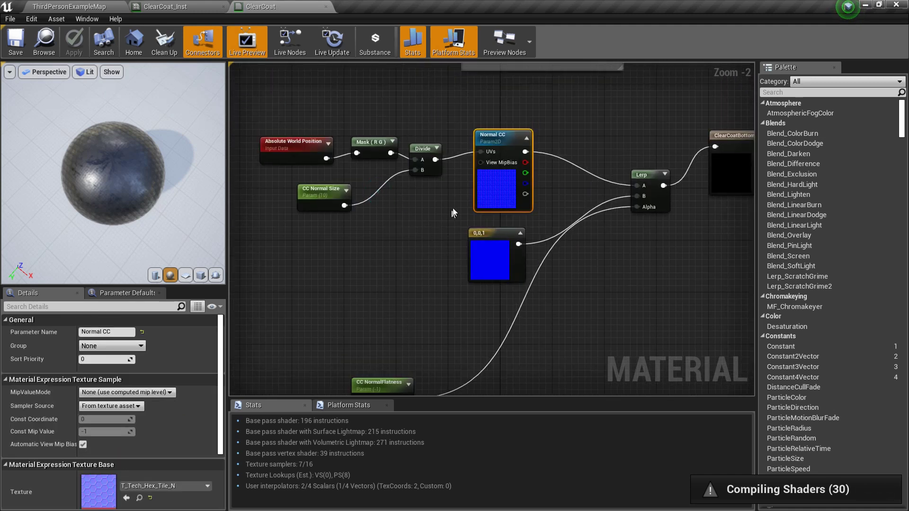
right_drag(538, 117, 429, 65)
scroll(326, 161, up, 2)
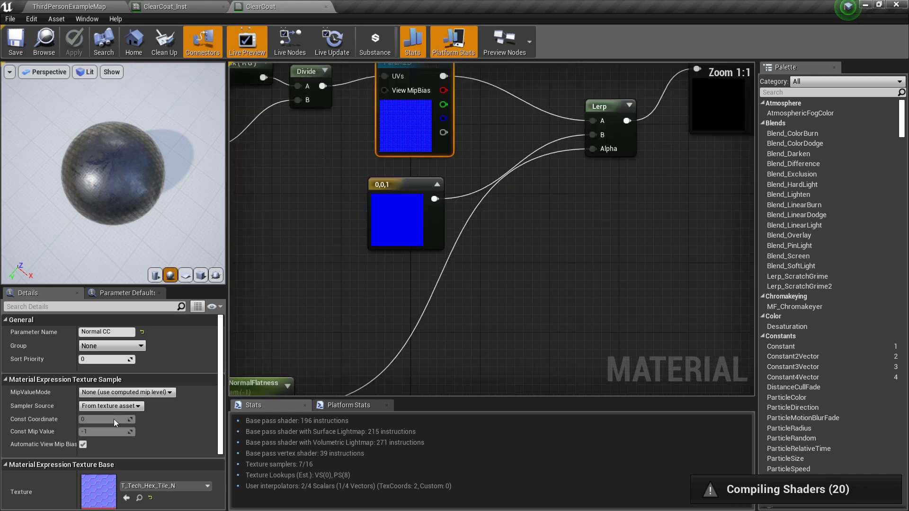
Step: Examine the texture and sampler type assigned to the Normal CC parameter, and deselect the node
scroll(115, 423, down, 2)
right_drag(419, 98, 517, 188)
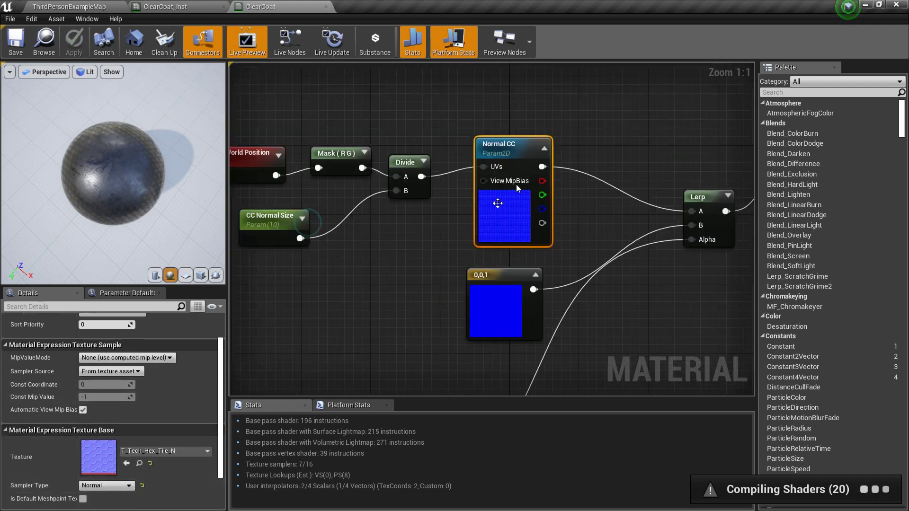
right_click(498, 132)
right_click(485, 153)
click(601, 149)
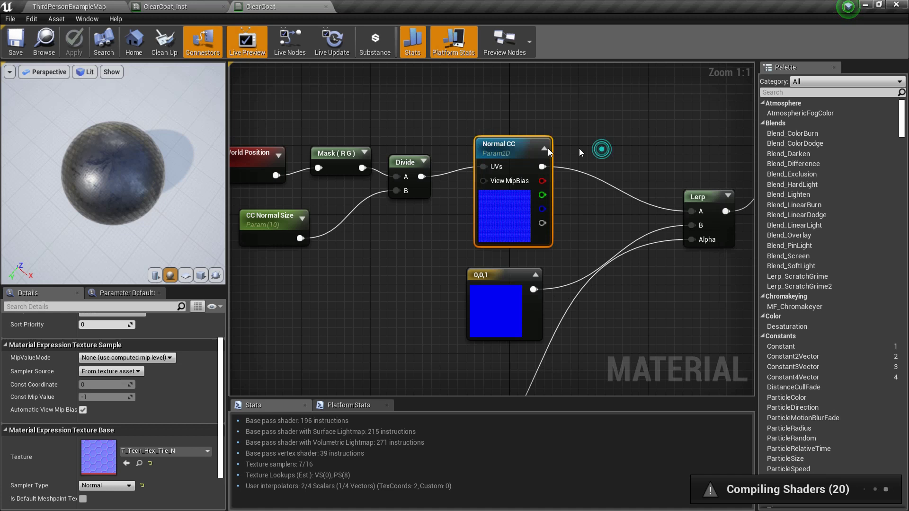
Step: Examine the Absolute World Position, Mask (R G), CC Normal Size and Divide nodes that feed the Normal CC UVs
right_drag(344, 239, 402, 218)
right_drag(231, 192, 337, 254)
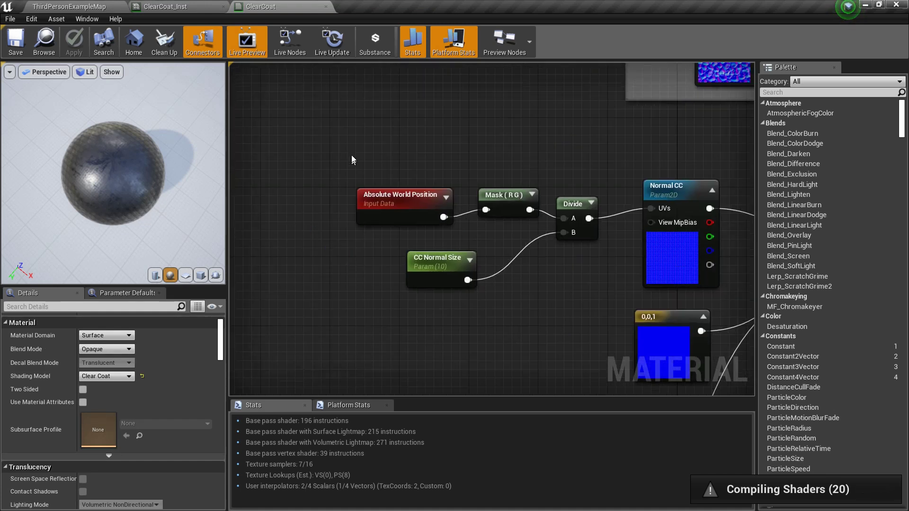
drag(352, 153, 535, 122)
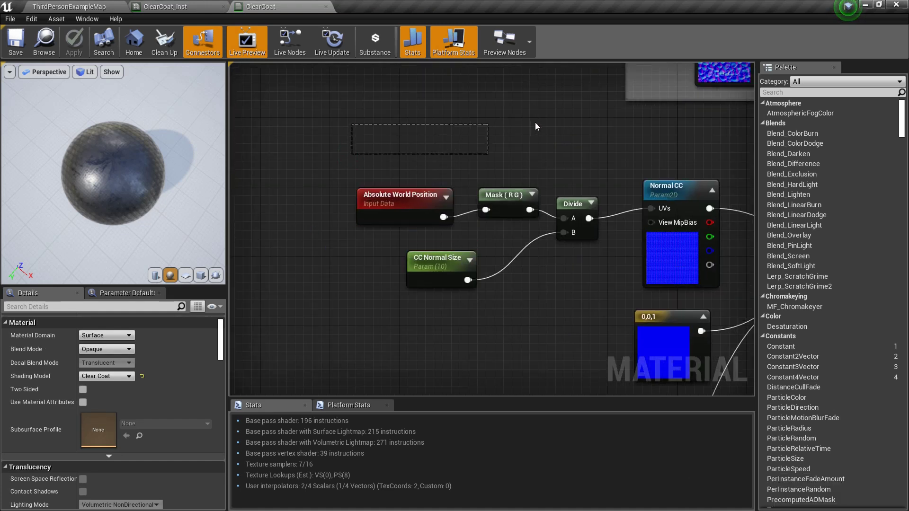
Step: Inspect the coat pattern up close on the preview sphere and check the channels enabled in the Mask (R G) node
drag(104, 201, 151, 138)
scroll(109, 207, up, 3)
right_drag(132, 218, 11, 188)
right_drag(260, 124, 297, 56)
drag(71, 159, 167, 195)
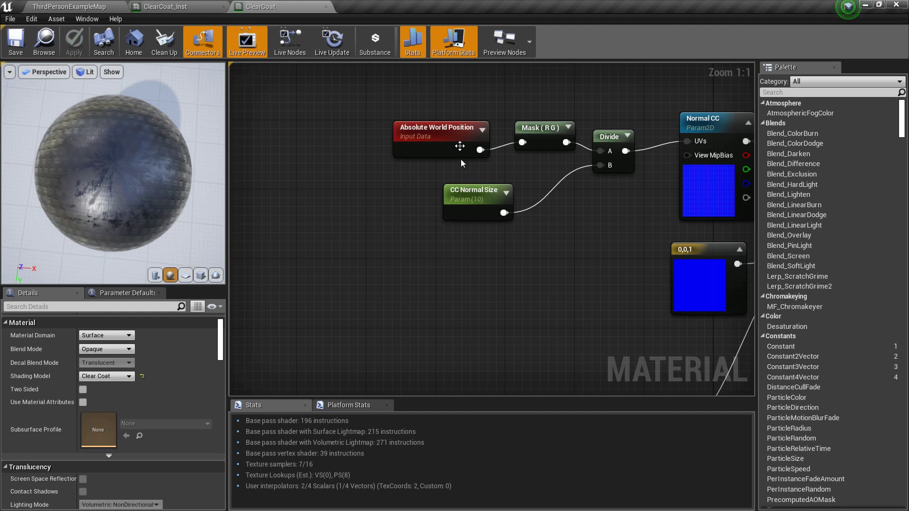
key(ctrl+alt)
drag(584, 108, 557, 184)
drag(97, 191, 121, 199)
mouse_move(122, 198)
right_down()
mouse_move(122, 161)
mouse_move(121, 189)
right_up()
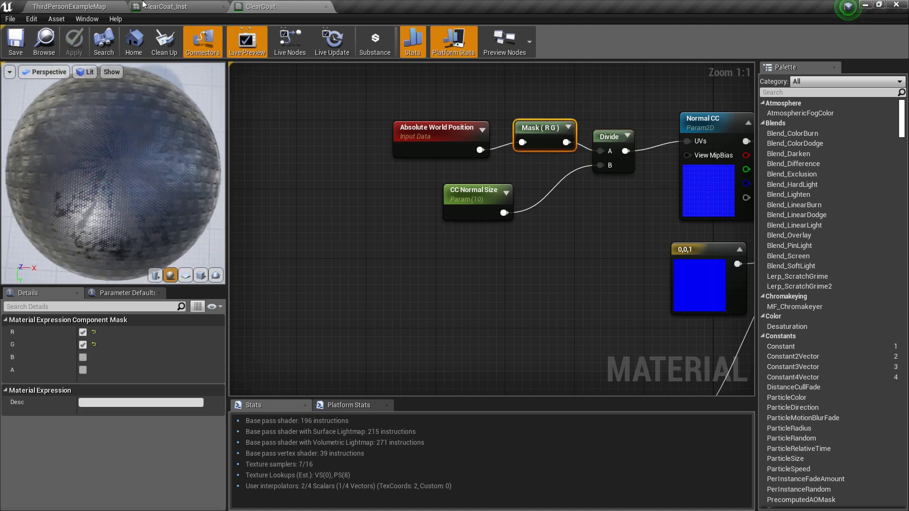
Step: Switch to ThirdPersonExampleMap, place a Sphere on the floor near the character and apply the ClearCoat_Inst material to it
click(83, 5)
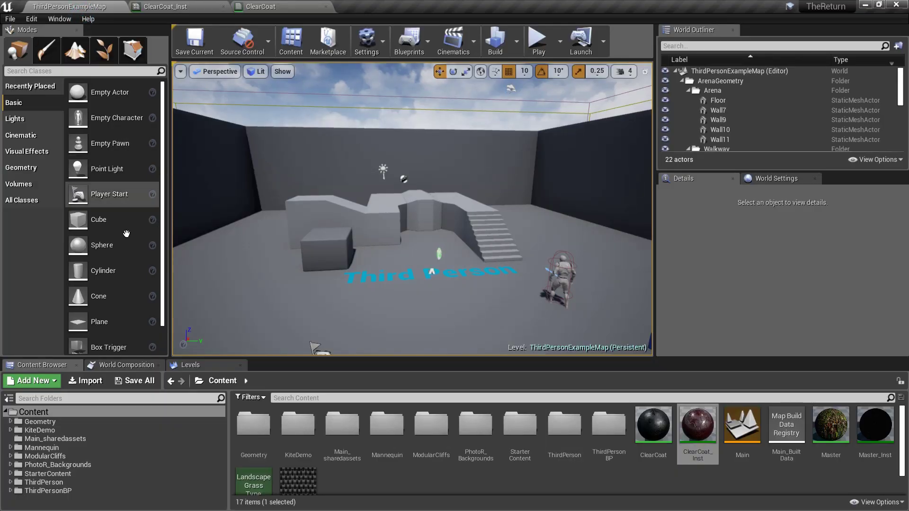
drag(112, 242, 474, 306)
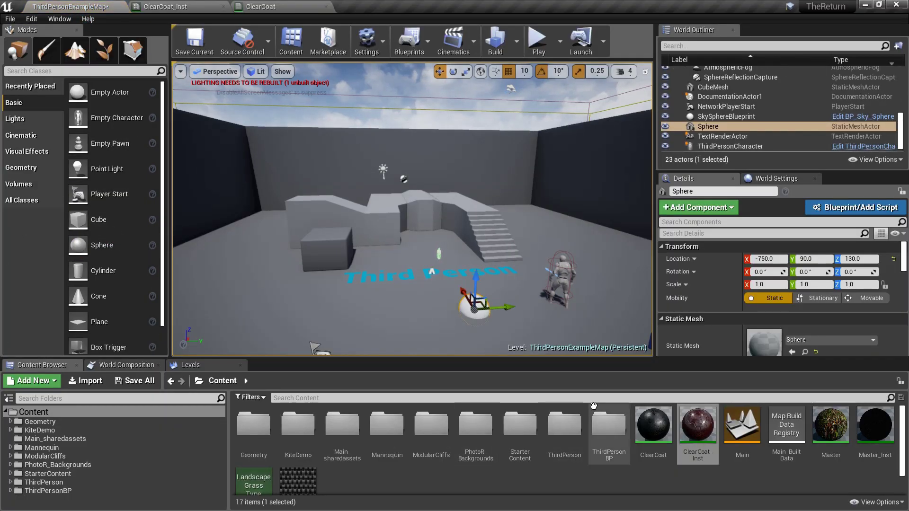
drag(710, 442, 475, 305)
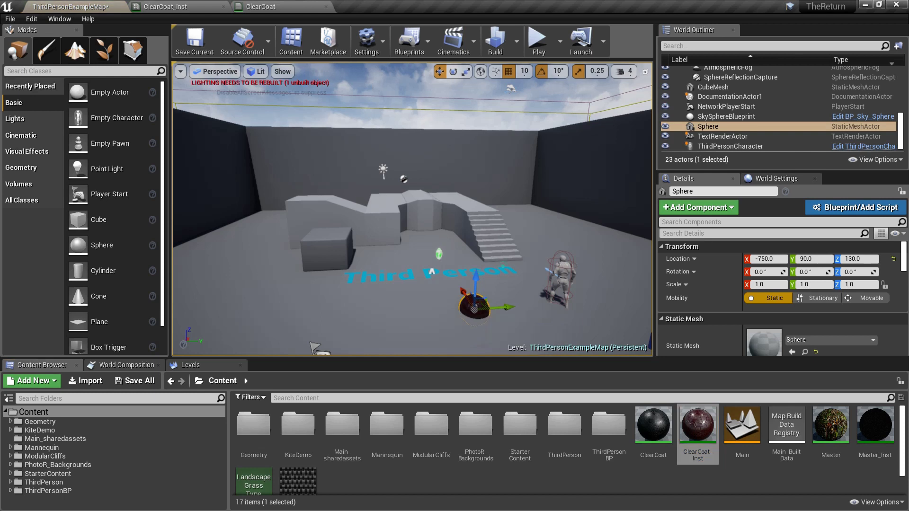
Step: Move the sphere along the Y axis to 60 while viewing it from above
right_drag(474, 306, 457, 331)
key(w)
key(w)
key(w)
key(w)
mouse_move(449, 247)
right_down()
mouse_move(450, 258)
mouse_move(449, 246)
right_up()
key(s)
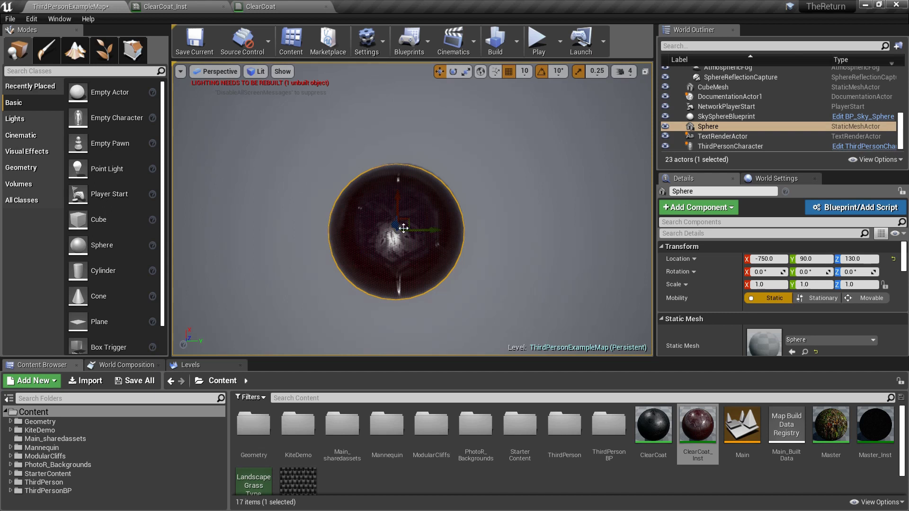
drag(427, 231, 397, 256)
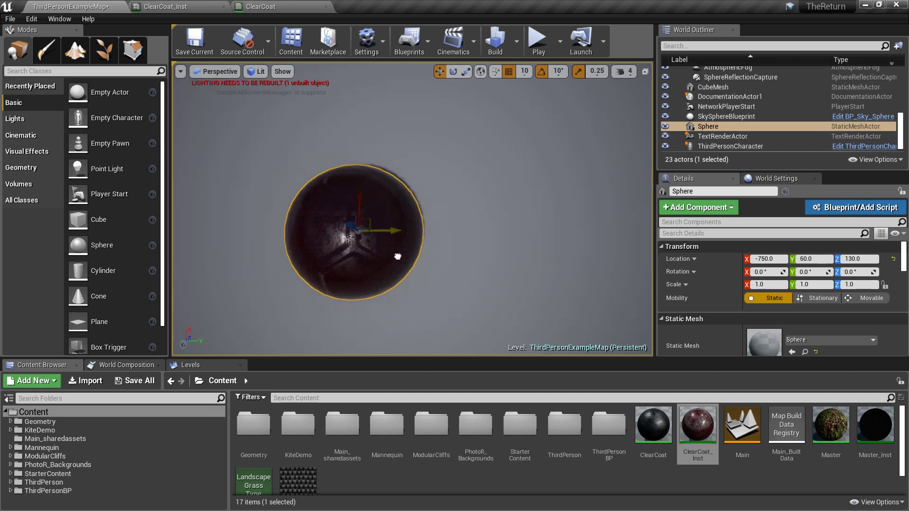
Step: Duplicate the sphere along the Y axis, placing the overlapping copy at Y 110
scroll(389, 223, up, 4)
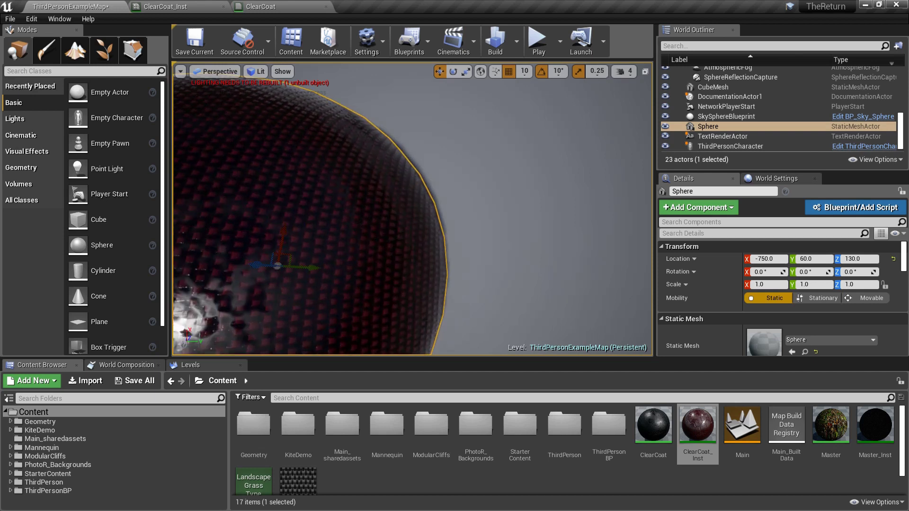
scroll(388, 235, down, 5)
right_drag(388, 236, 388, 236)
scroll(388, 235, up, 4)
scroll(373, 214, up, 1)
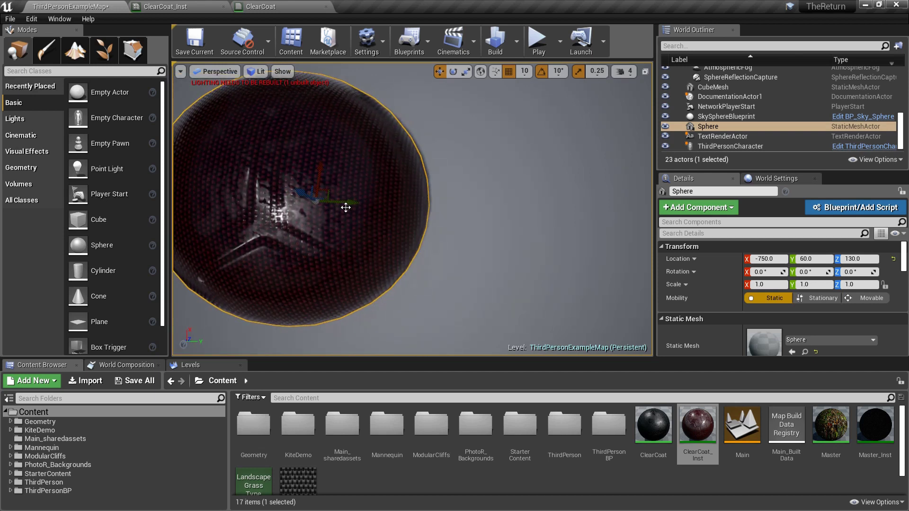
alt+drag(353, 203, 469, 302)
Step: Select each of the two overlapping spheres in turn and compare how the coat pattern lines up where they meet
click(332, 247)
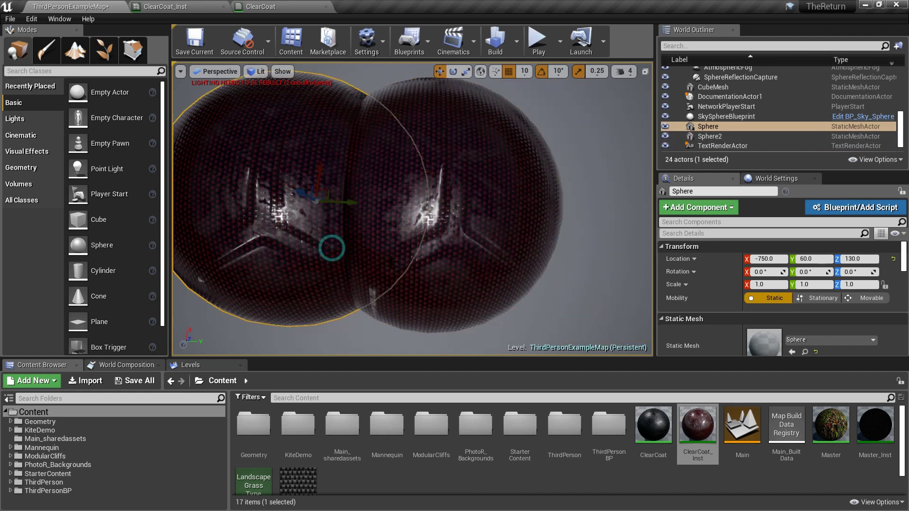
key(g)
right_drag(412, 208, 455, 265)
key(w)
mouse_move(314, 171)
right_down()
mouse_move(326, 189)
mouse_move(303, 180)
mouse_move(314, 171)
right_up()
key(s)
click(306, 171)
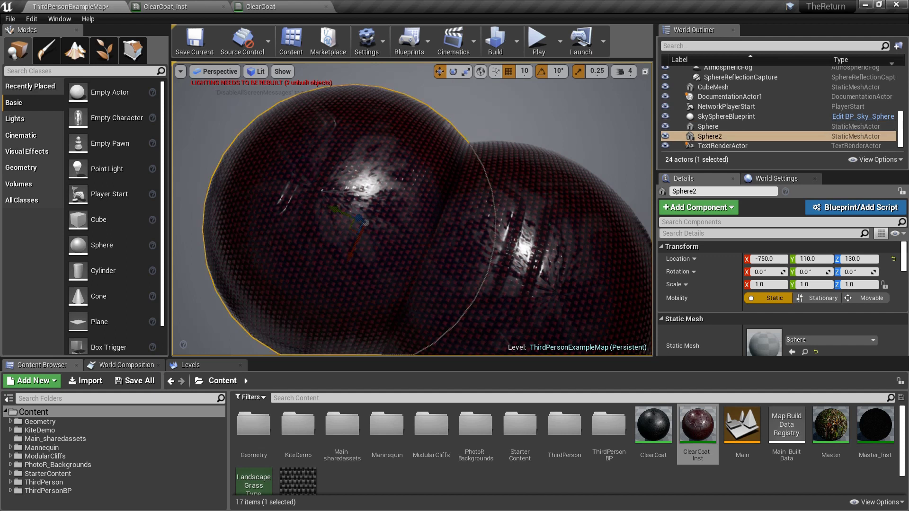
click(550, 224)
click(275, 186)
click(492, 253)
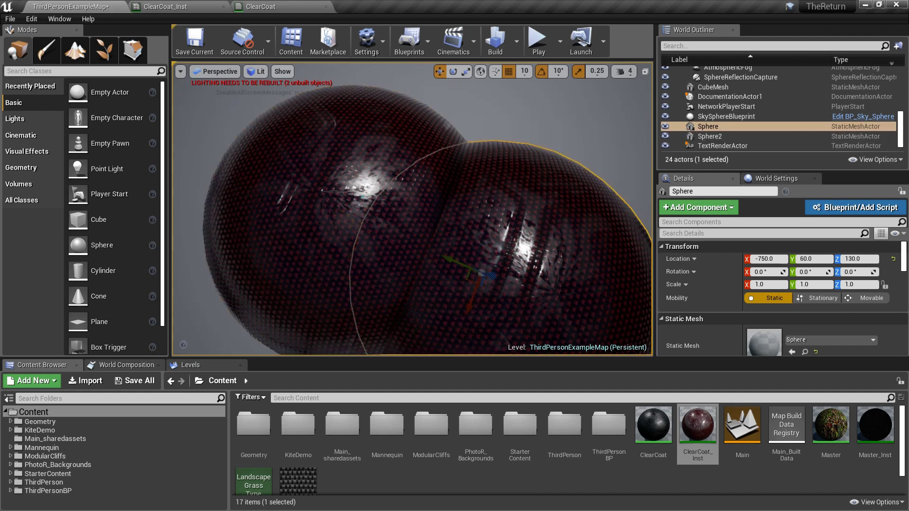
click(363, 196)
mouse_move(501, 273)
right_down()
mouse_move(540, 273)
mouse_move(501, 266)
right_up()
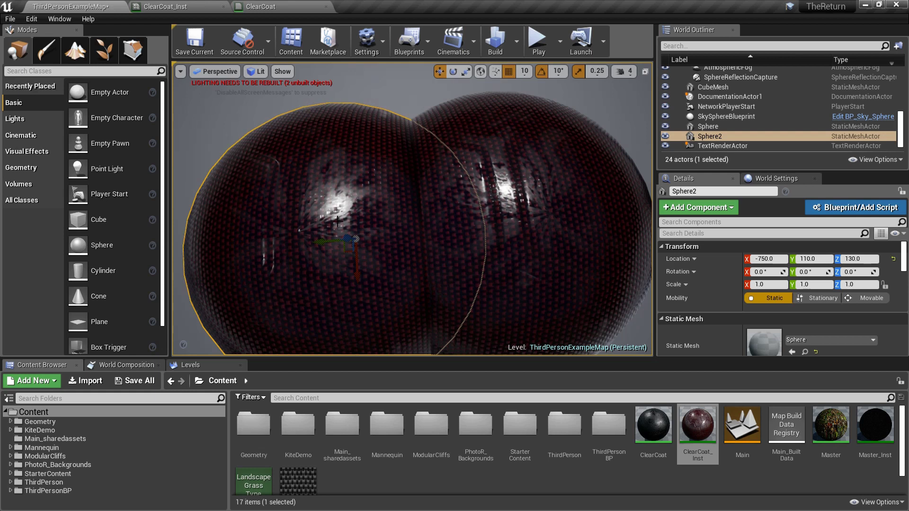
click(390, 202)
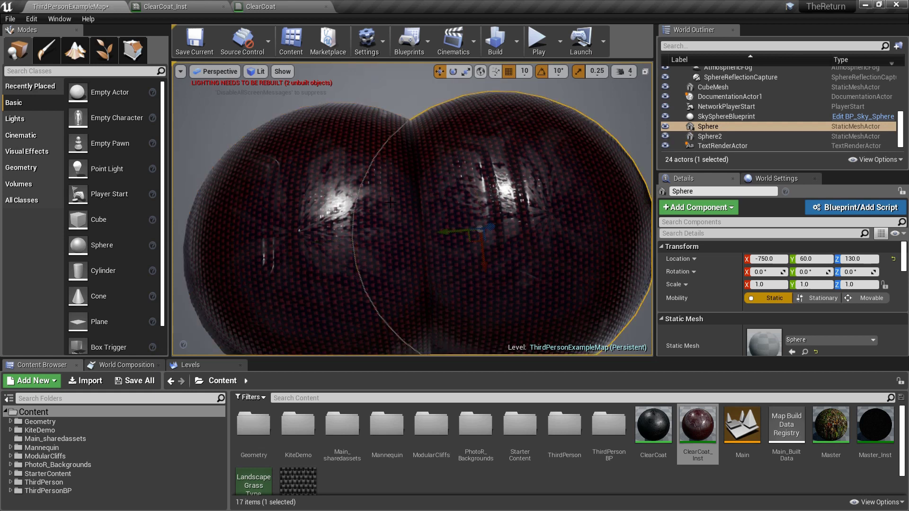
click(390, 203)
click(438, 198)
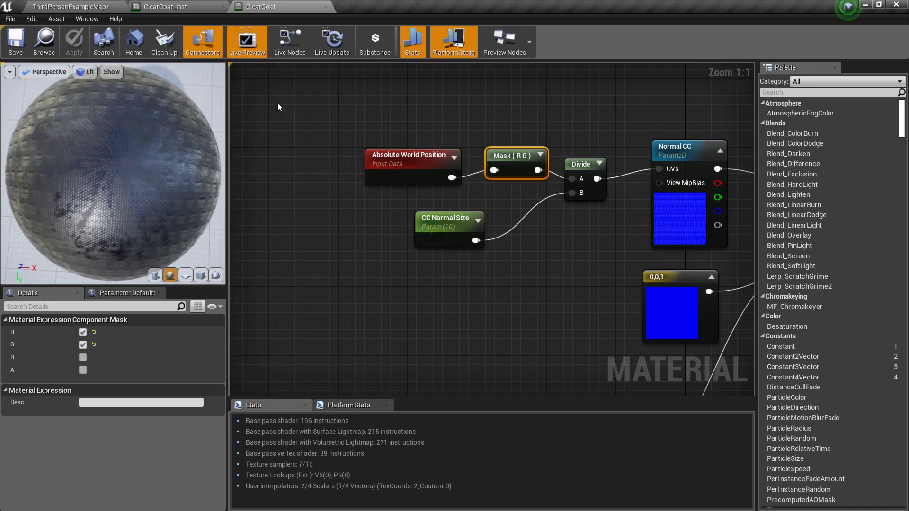
Step: Examine the world-projected coat pattern on the tops and sides of the two spheres in the level
click(55, 5)
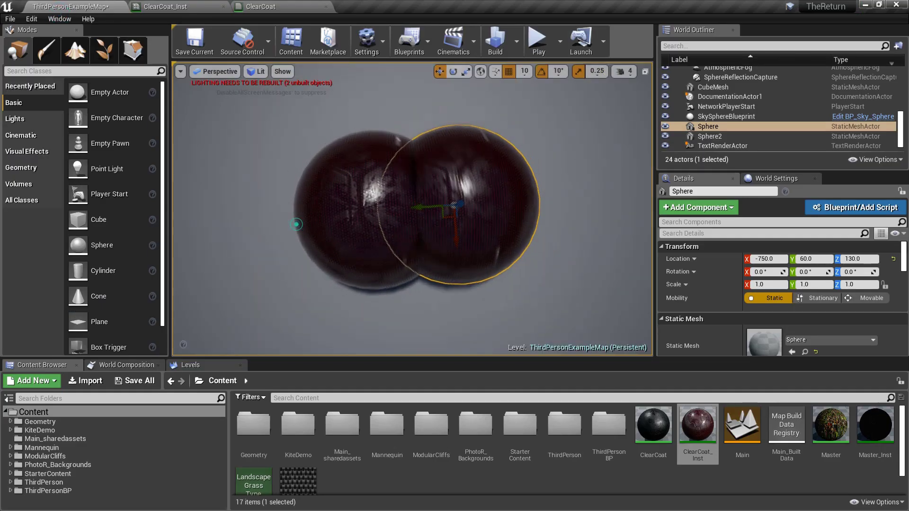
scroll(410, 195, up, 5)
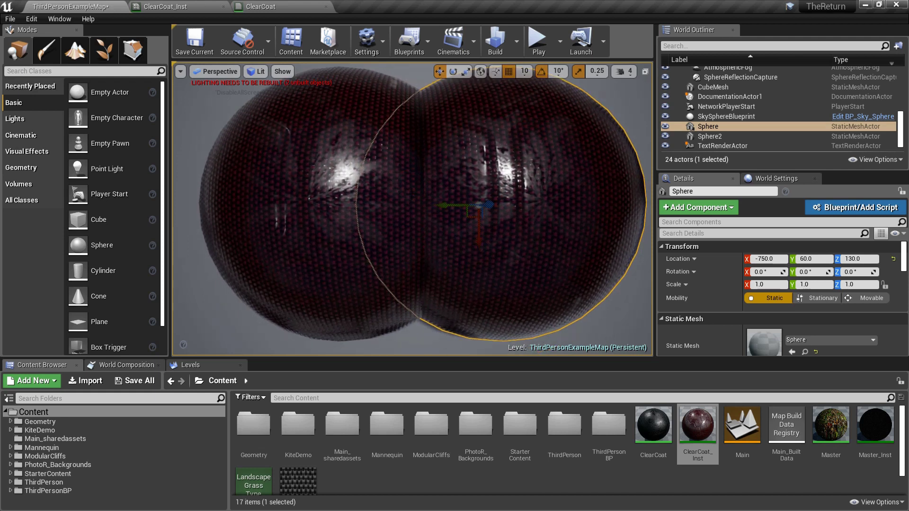
key(s)
right_drag(326, 163, 284, 114)
alt+drag(360, 227, 364, 173)
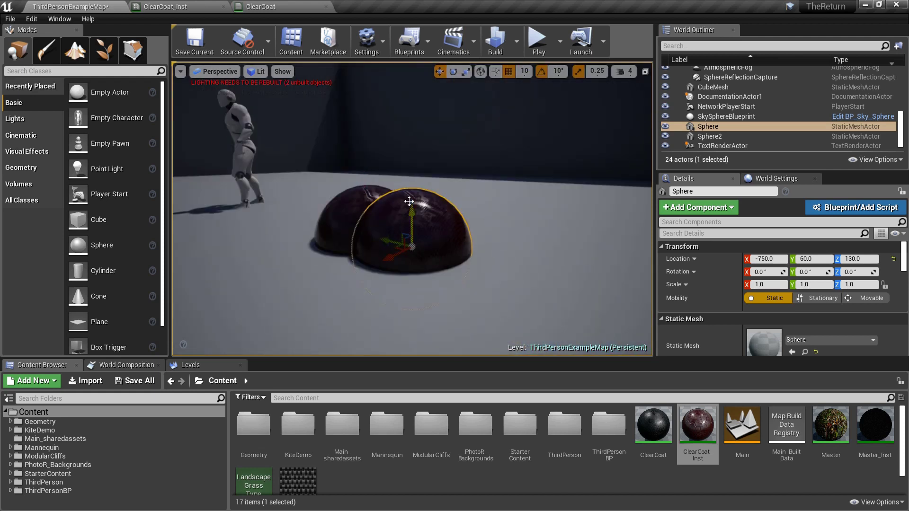
scroll(413, 210, up, 3)
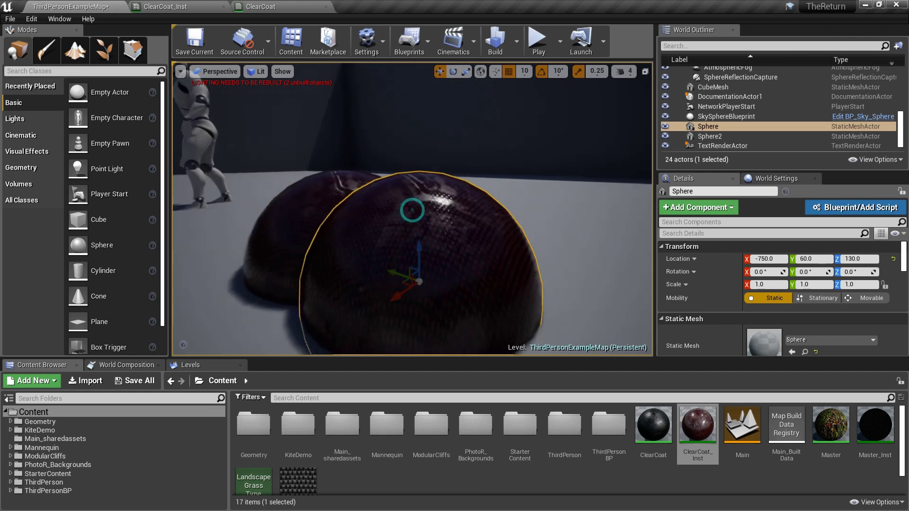
alt+drag(413, 210, 412, 109)
alt+drag(413, 189, 432, 242)
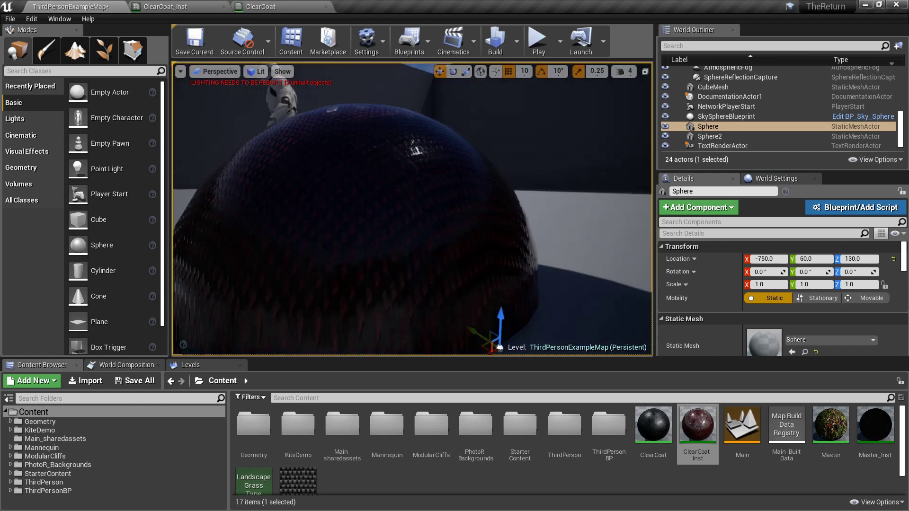
alt+drag(473, 350, 381, 275)
scroll(381, 274, up, 4)
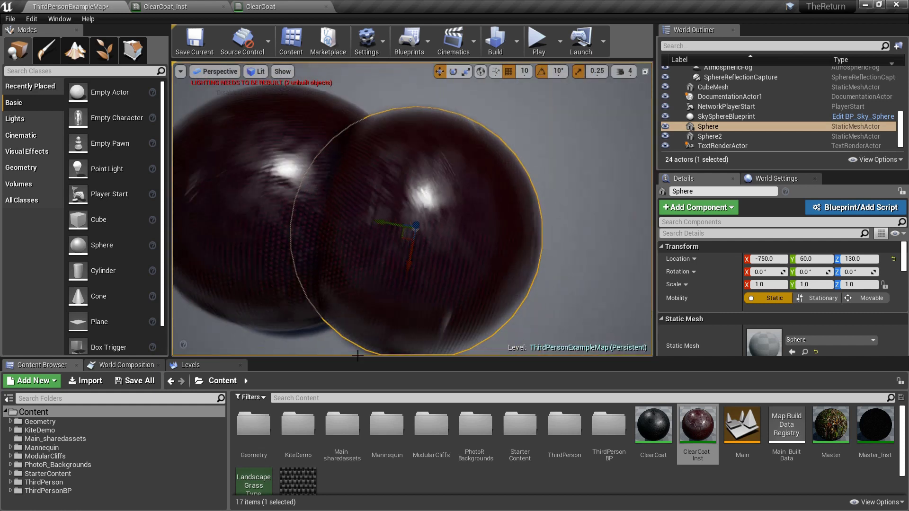
alt+drag(358, 315, 413, 239)
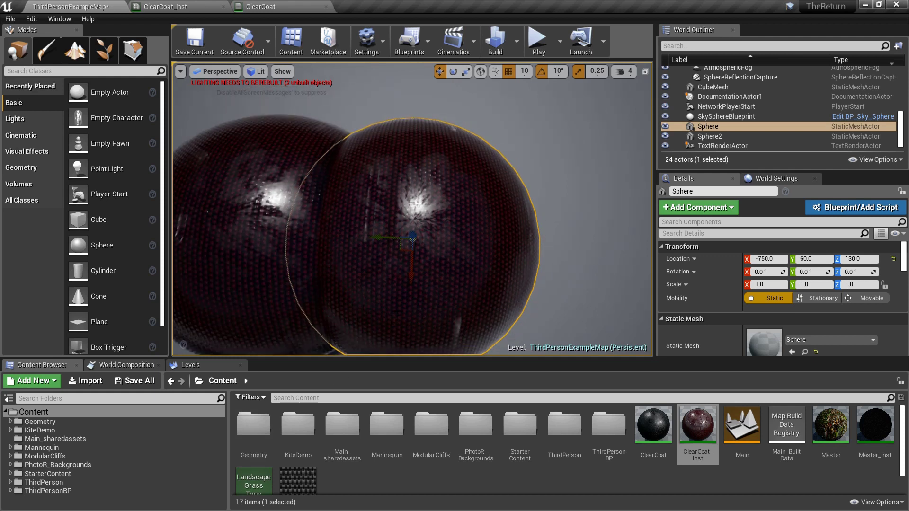
alt+drag(381, 270, 591, 249)
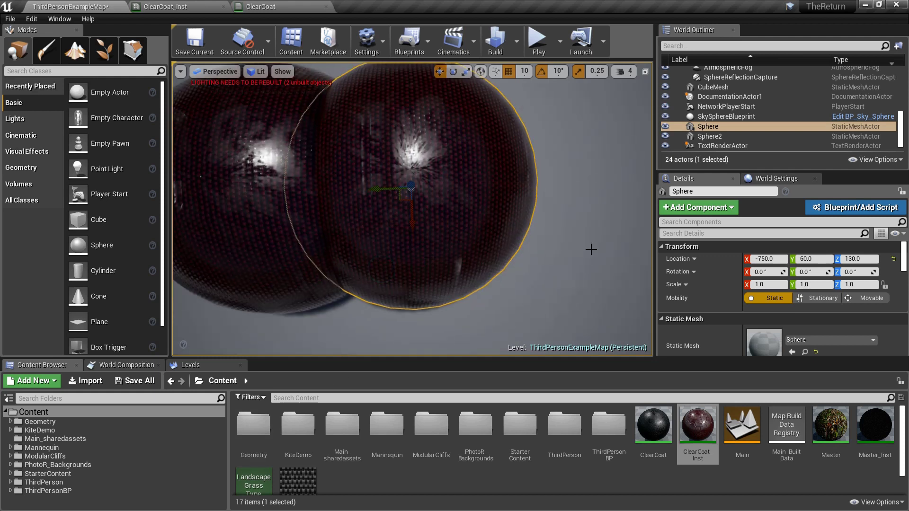
Step: Return to the ClearCoat material and examine the world-position UV nodes leading into Normal CC
click(289, 9)
right_drag(478, 190, 434, 170)
click(456, 244)
right_drag(456, 245, 395, 320)
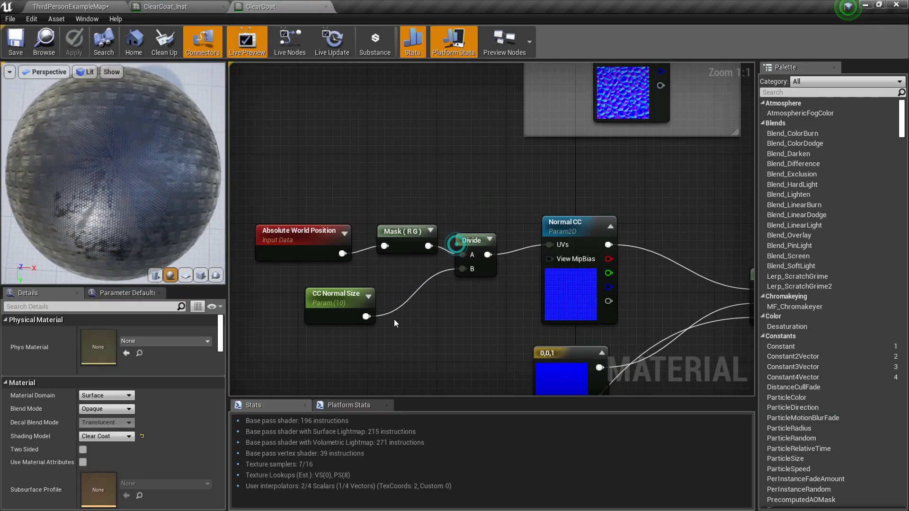
drag(264, 175, 519, 378)
click(489, 348)
right_drag(489, 348, 422, 240)
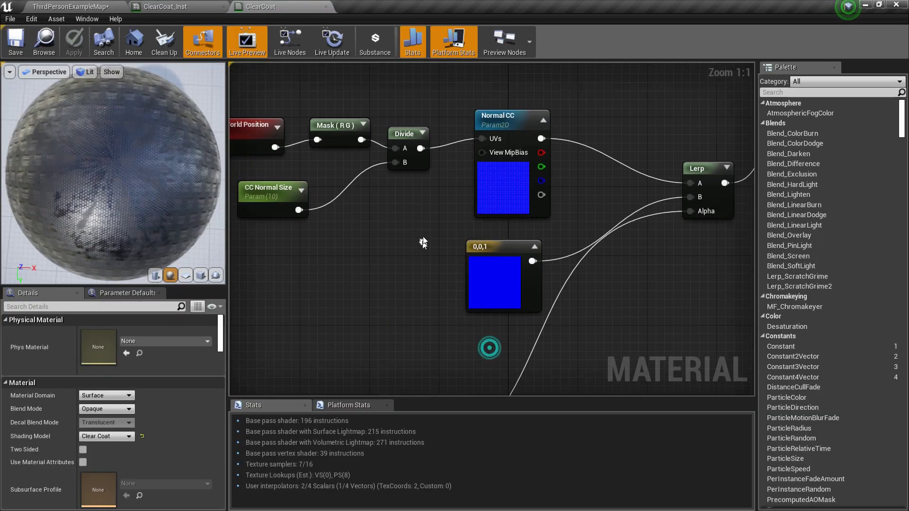
Step: Reconnect the Divide output to the UVs of Normal CC and check the inputs of the Lerp node
drag(420, 148, 488, 140)
right_drag(402, 284, 327, 211)
right_drag(610, 219, 542, 301)
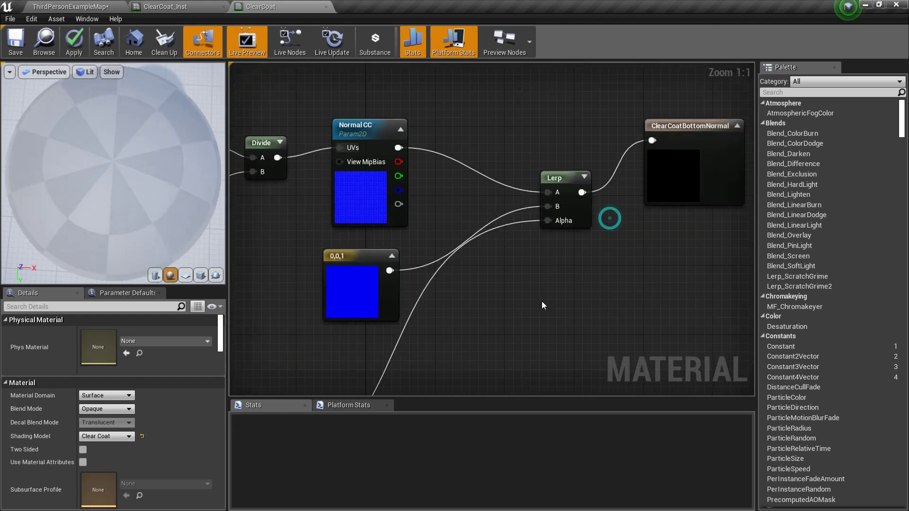
drag(550, 194, 553, 207)
click(492, 343)
right_drag(481, 343, 520, 189)
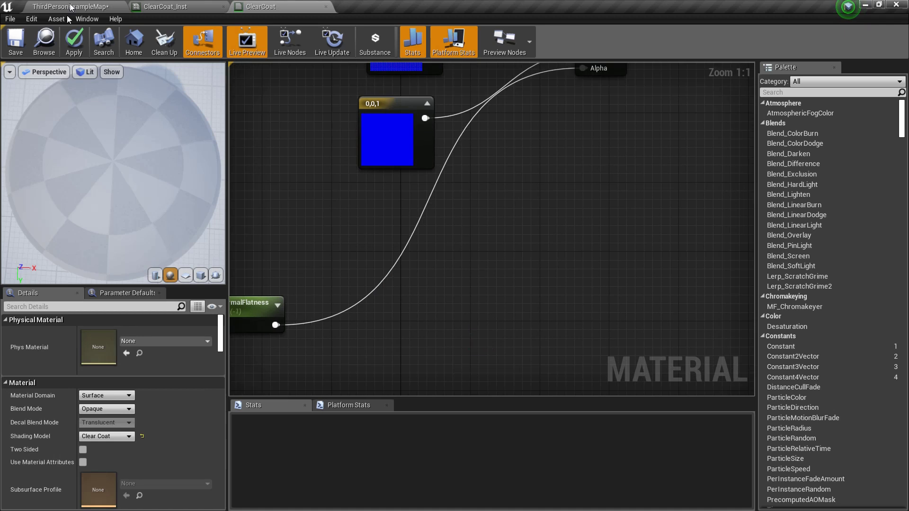
Step: Adjust a parameter value in the ClearCoat_Inst material instance and return to the ClearCoat material
click(161, 9)
mouse_move(719, 230)
mouse_down()
mouse_move(776, 230)
mouse_move(696, 231)
mouse_move(748, 231)
mouse_move(720, 235)
mouse_up()
click(292, 6)
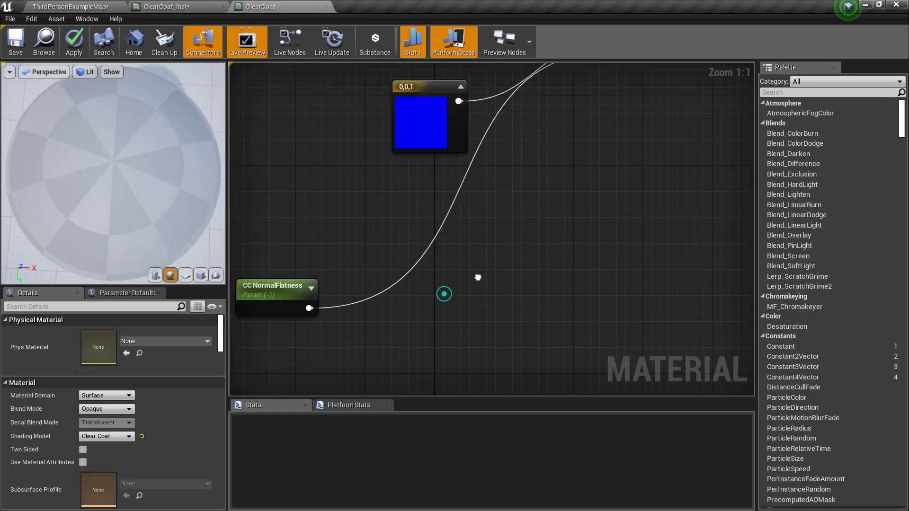
Step: Select the CC NormalFlatness parameter and trace its connection to the Lerp node's Alpha input
drag(294, 213, 447, 329)
right_drag(647, 235, 504, 327)
right_drag(558, 233, 606, 225)
right_drag(460, 288, 440, 321)
right_drag(601, 179, 545, 253)
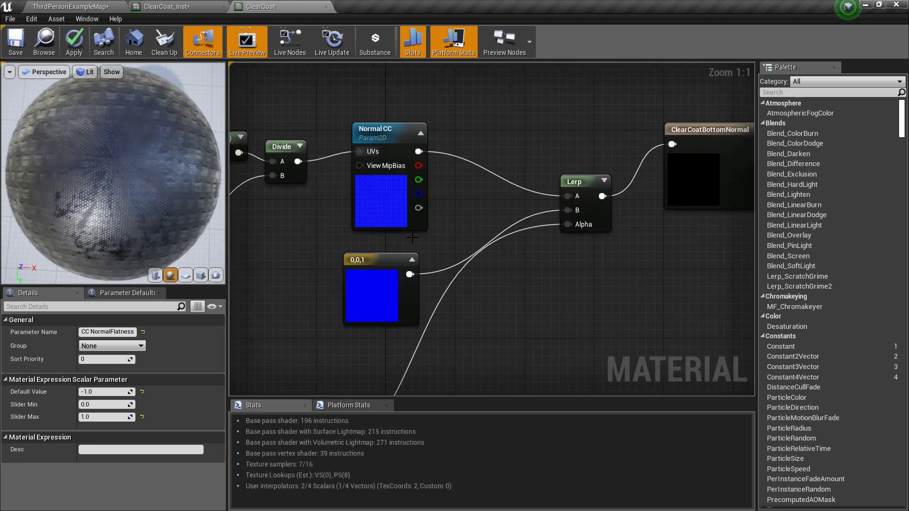
Step: Move the 0,0,1 constant up closer to Normal CC, and select CC NormalFlatness to check its default value and slider limits
drag(363, 304, 364, 286)
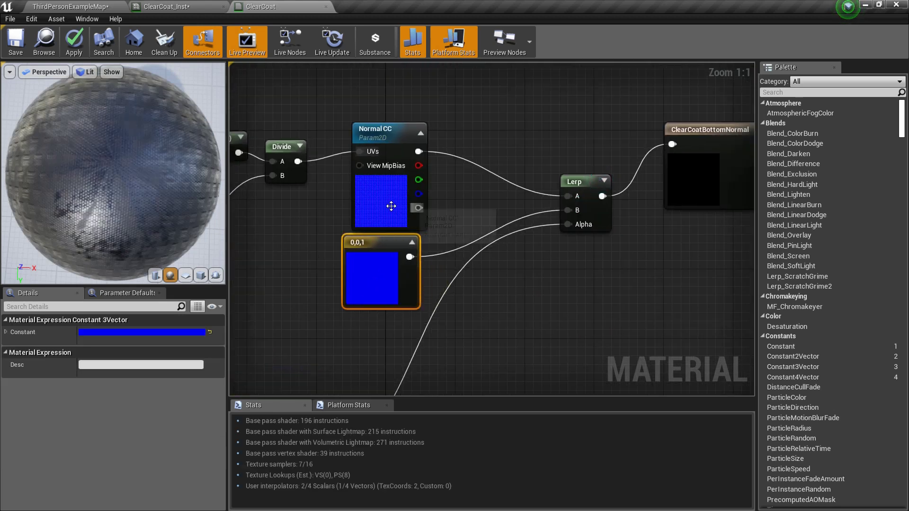
click(391, 206)
right_drag(493, 304, 563, 214)
click(294, 372)
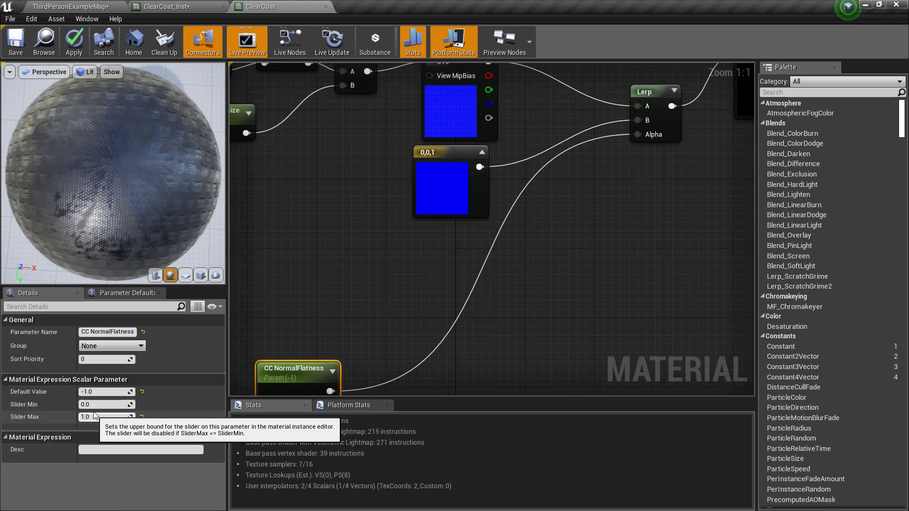
Step: Trace the Normal CC, 0,0,1 and CC NormalFlatness connections through the Lerp node to ClearCoatBottomNormal in the material graph
right_drag(544, 254, 494, 318)
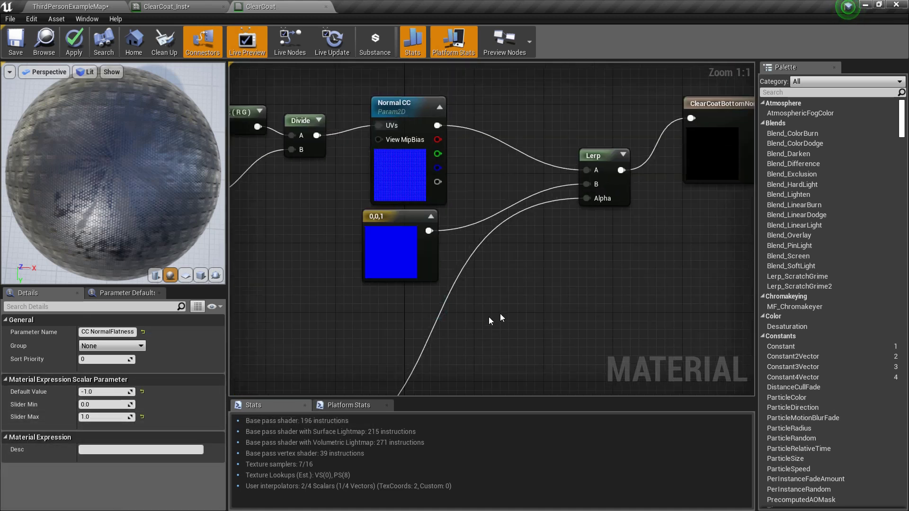
right_drag(389, 347, 472, 250)
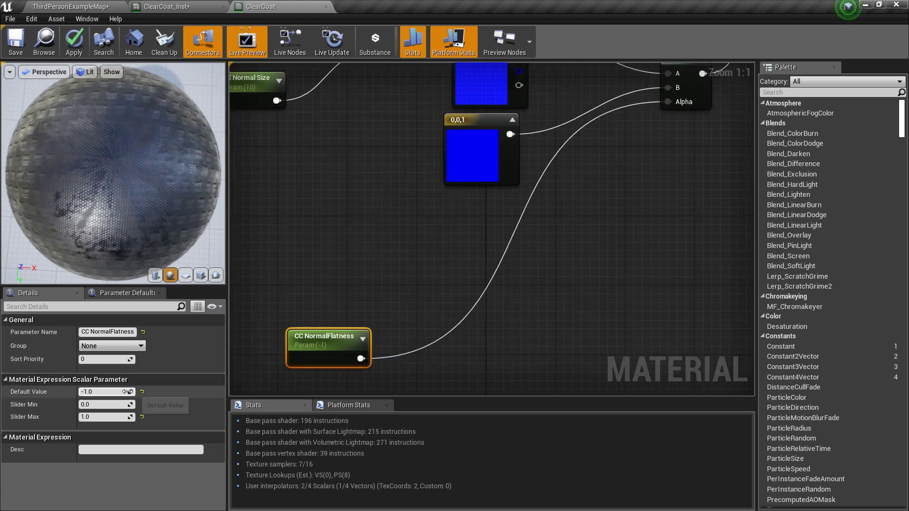
right_drag(641, 185, 517, 340)
right_drag(659, 288, 681, 286)
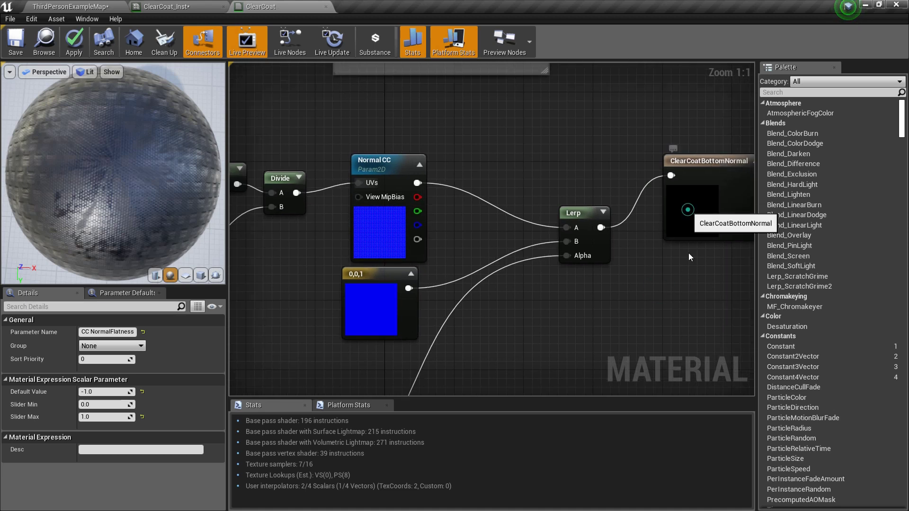
click(679, 208)
right_drag(470, 345, 530, 319)
scroll(527, 319, down, 5)
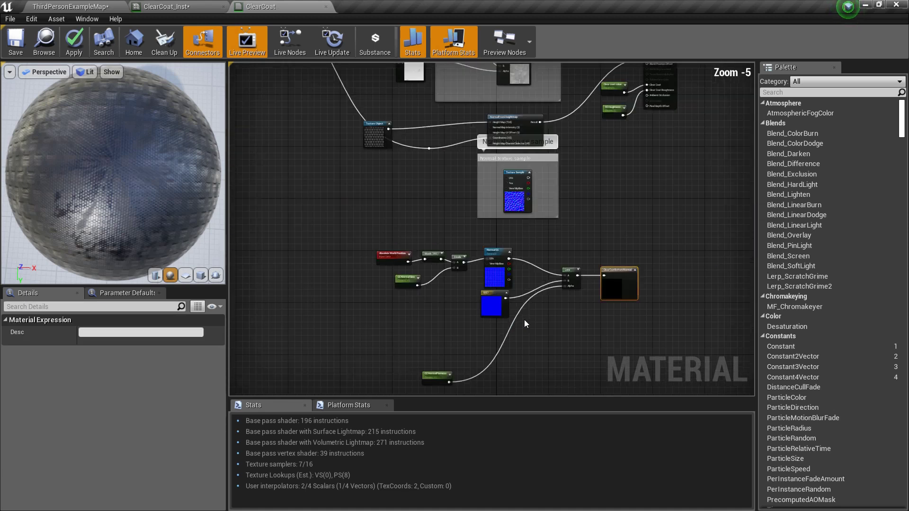
scroll(524, 316, up, 4)
right_drag(413, 305, 372, 191)
Step: Try a CC NormalFlatness of about 0.73 in the ClearCoat_Inst material instance and preview it on the sphere
click(207, 6)
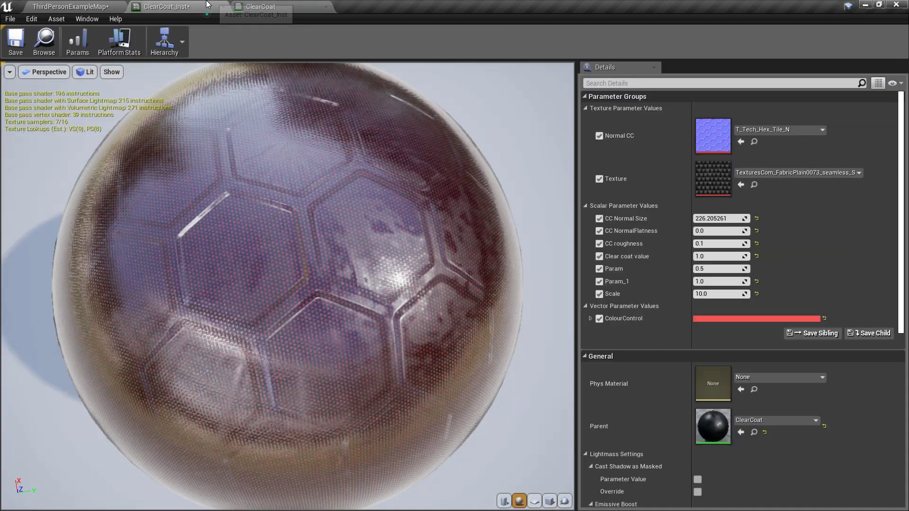
drag(230, 292, 254, 365)
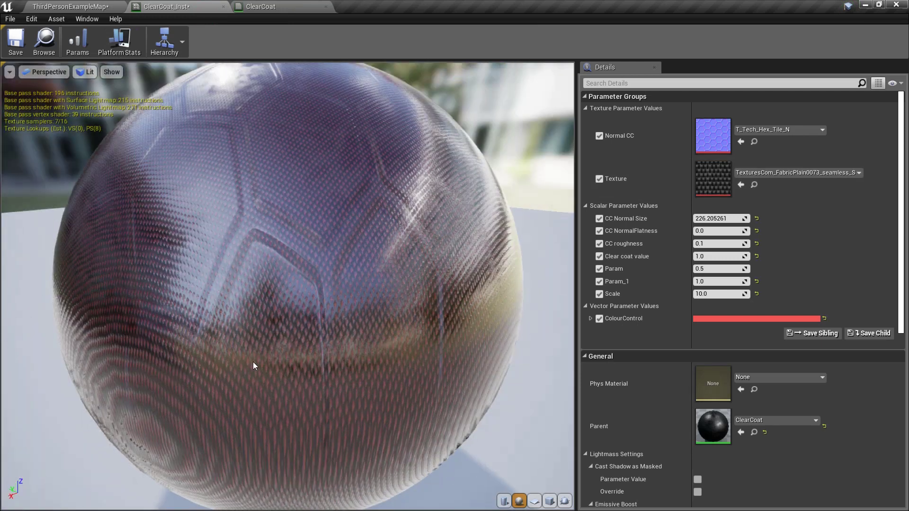
mouse_move(734, 231)
mouse_down()
mouse_move(767, 230)
mouse_move(694, 231)
mouse_move(749, 231)
mouse_move(695, 231)
mouse_move(749, 231)
mouse_move(729, 231)
mouse_up()
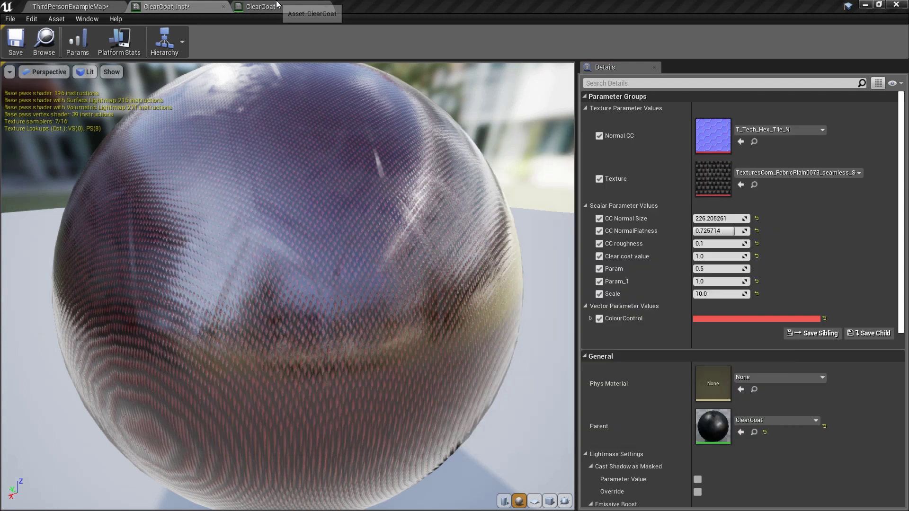
Step: Close the ClearCoat material without applying its changes to the original material
click(265, 6)
click(326, 7)
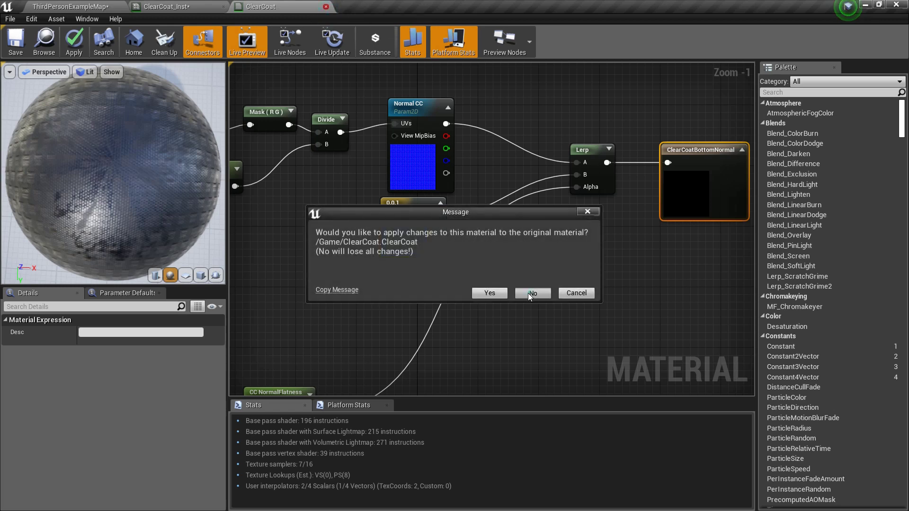
click(529, 297)
Step: Return to the ThirdPersonExampleMap level, toggle game view and set the viewport camera speed to 2
click(42, 8)
right_drag(353, 233, 372, 243)
key(g)
click(624, 74)
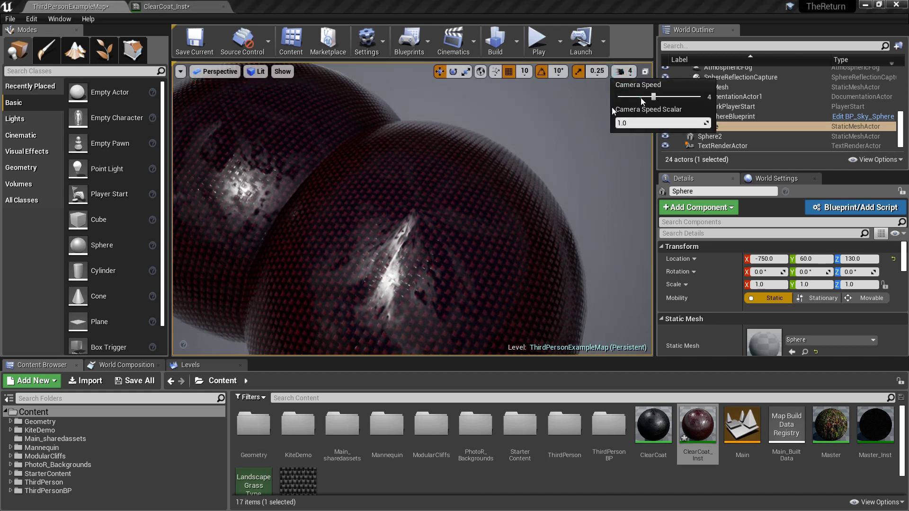
click(633, 97)
Step: Select Sphere2 and inspect the clear coat normal across the seam of the two overlapping spheres from several angles
mouse_move(442, 200)
right_down()
mouse_move(421, 201)
mouse_move(442, 196)
right_up()
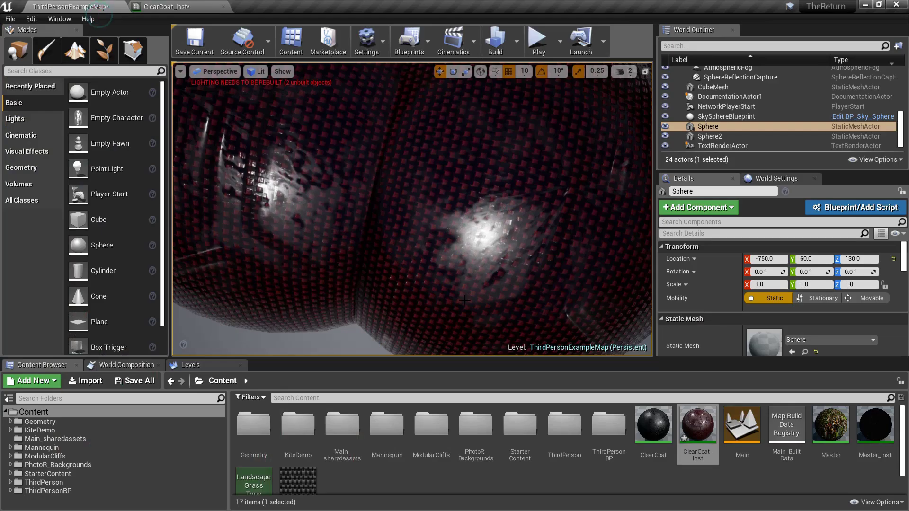
right_drag(442, 197, 442, 197)
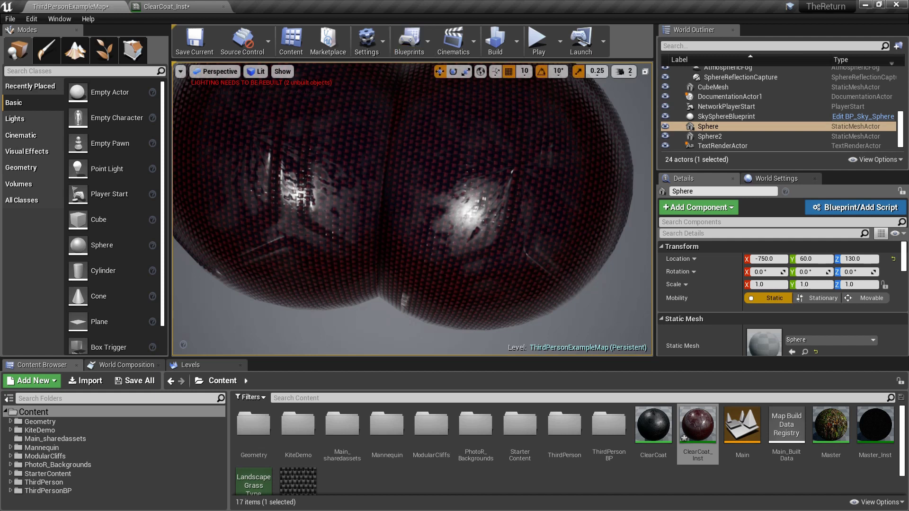
click(361, 247)
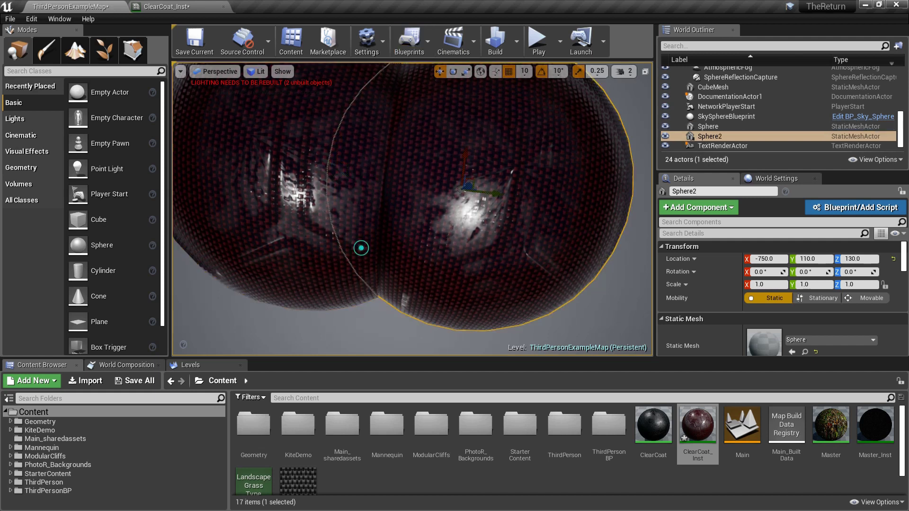
right_drag(348, 254, 348, 254)
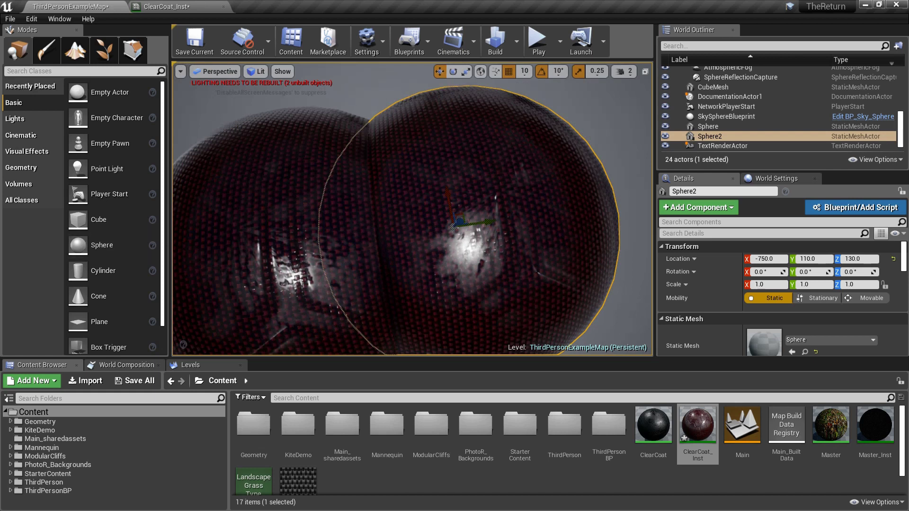
right_drag(329, 166, 328, 166)
key(w)
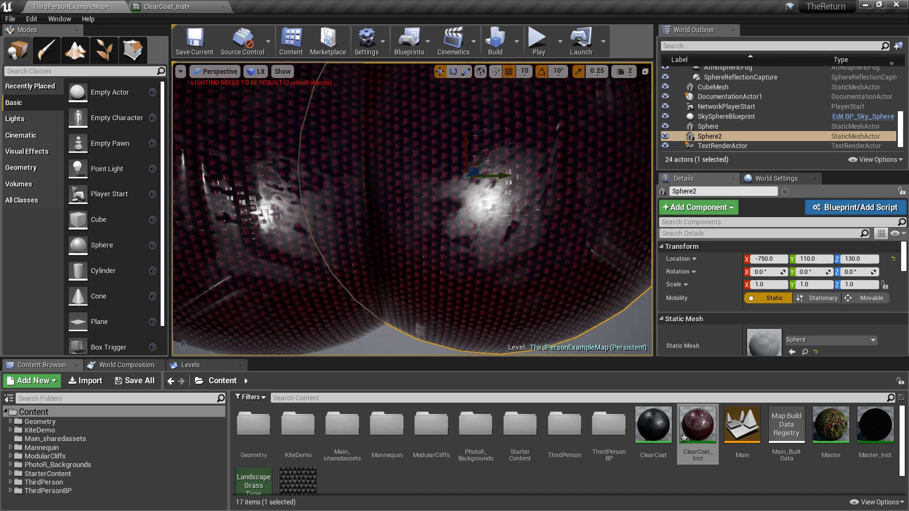
right_drag(403, 273, 403, 273)
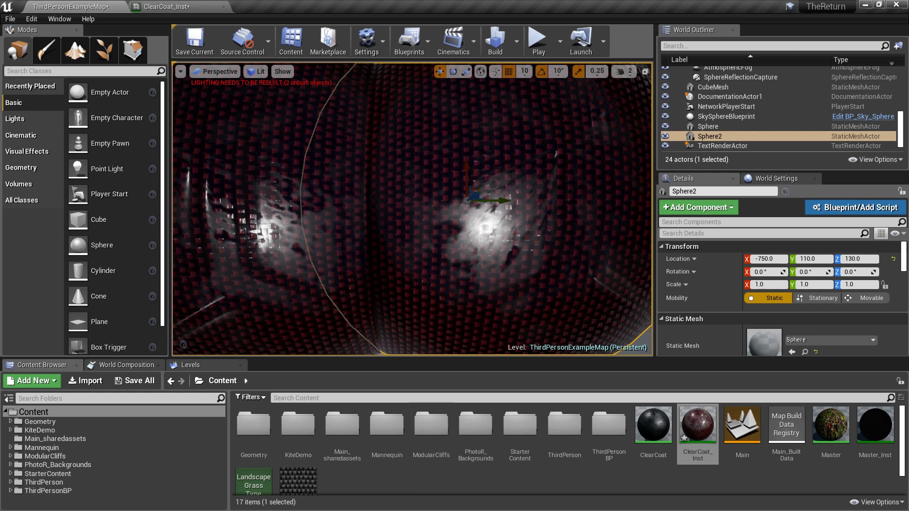
Step: Alternate the selection between Sphere and Sphere2 to compare how the coat normal continues across both meshes
click(366, 298)
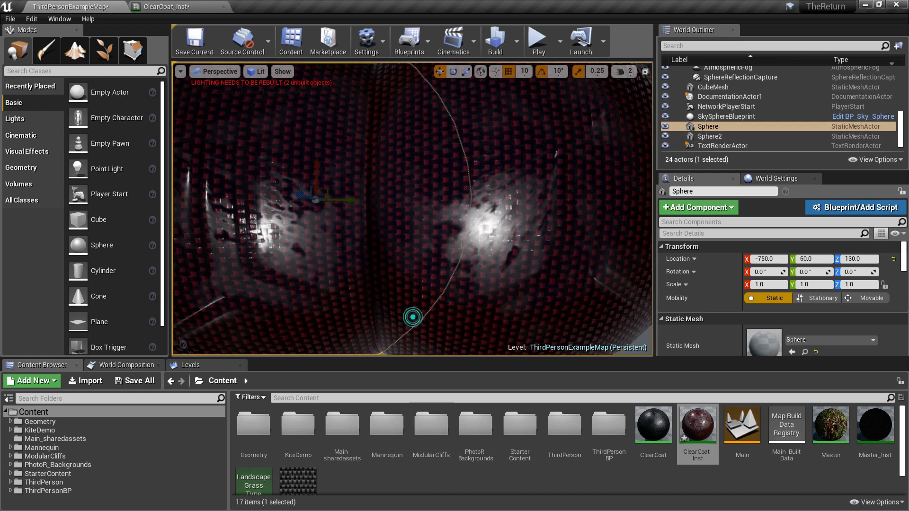
click(372, 314)
right_drag(377, 316, 377, 316)
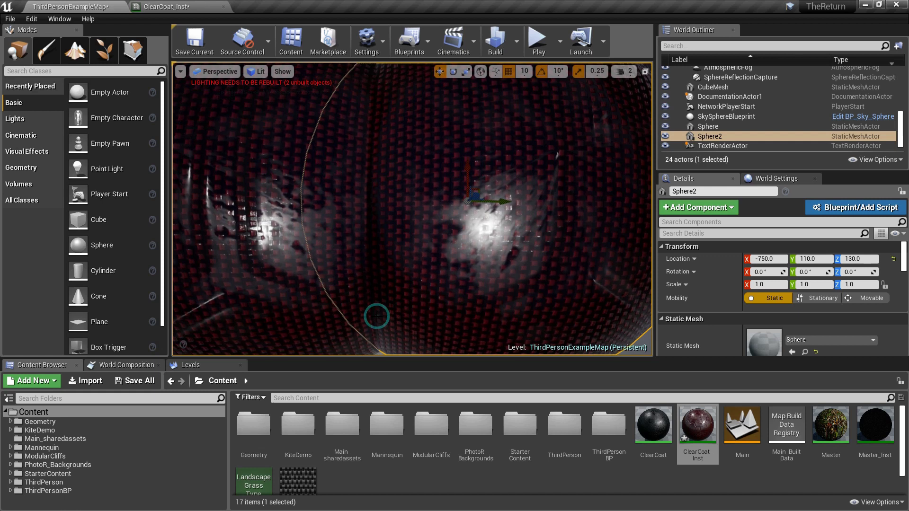
click(321, 248)
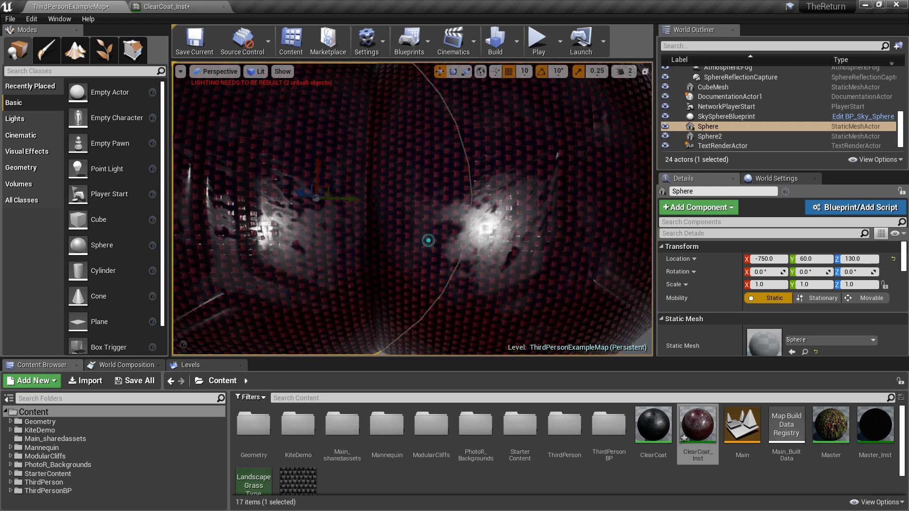
click(429, 241)
click(268, 217)
click(402, 215)
click(279, 229)
click(431, 233)
click(358, 240)
click(528, 255)
click(319, 251)
click(372, 318)
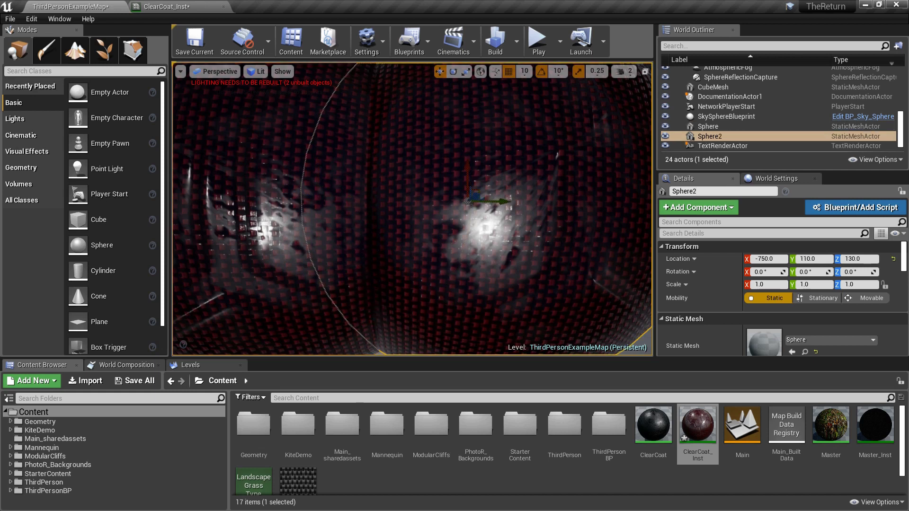
click(341, 295)
click(354, 296)
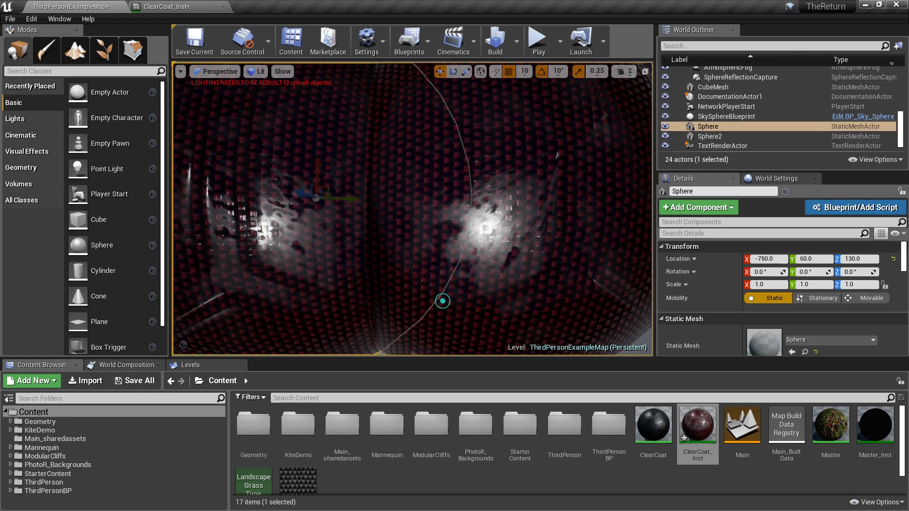
click(443, 301)
click(331, 306)
click(455, 290)
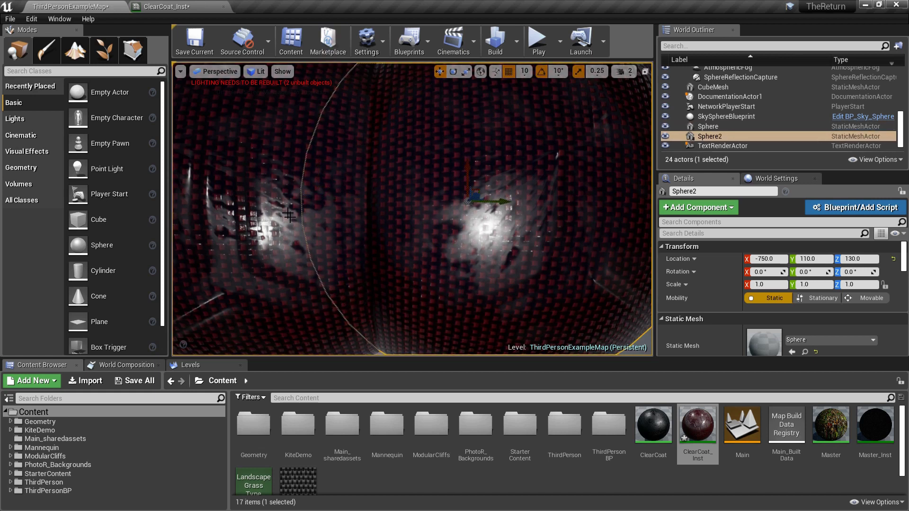
Step: Move Sphere2 along Y to 112.657188 with grid snapping disabled, and enable grid snapping again
mouse_move(505, 202)
mouse_down()
mouse_move(522, 202)
mouse_move(456, 213)
mouse_move(530, 203)
mouse_move(516, 204)
mouse_up()
click(509, 72)
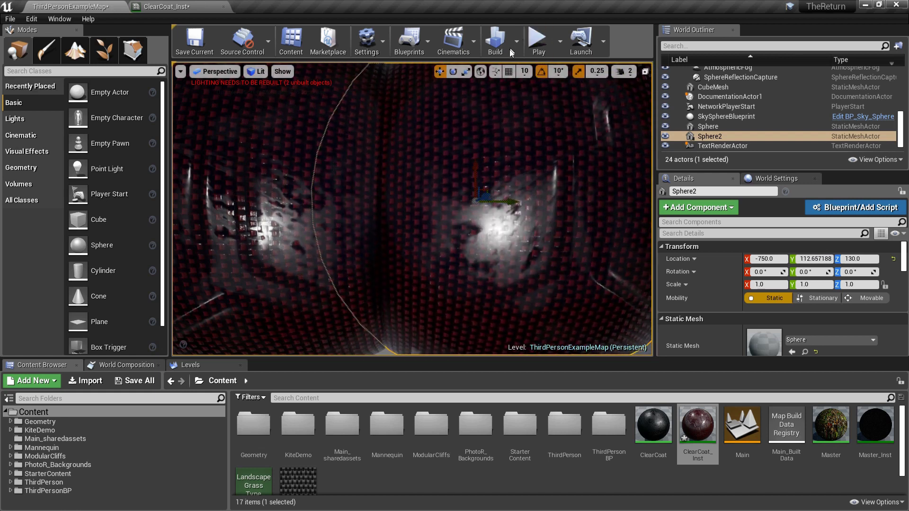
click(509, 71)
Step: Save the ClearCoat_Inst material instance, inspecting its preview sphere up close before returning to the ThirdPersonExampleMap level
click(175, 5)
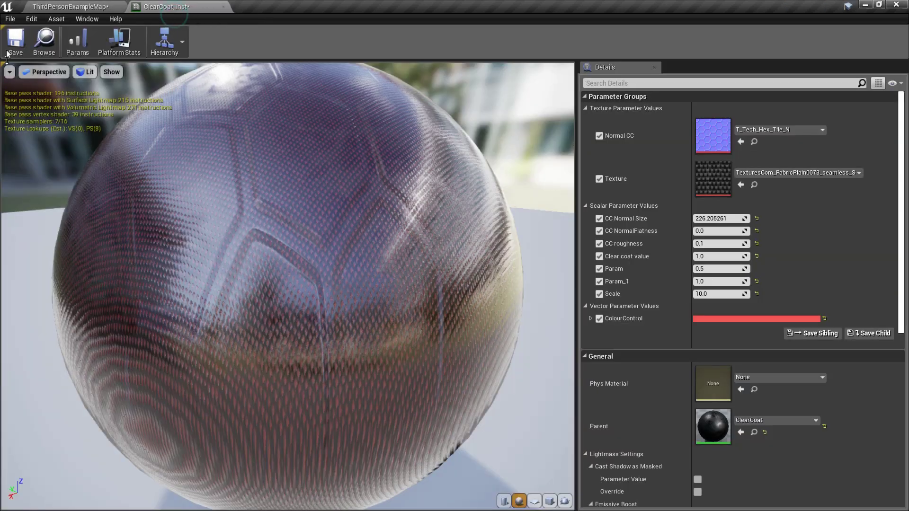
click(21, 35)
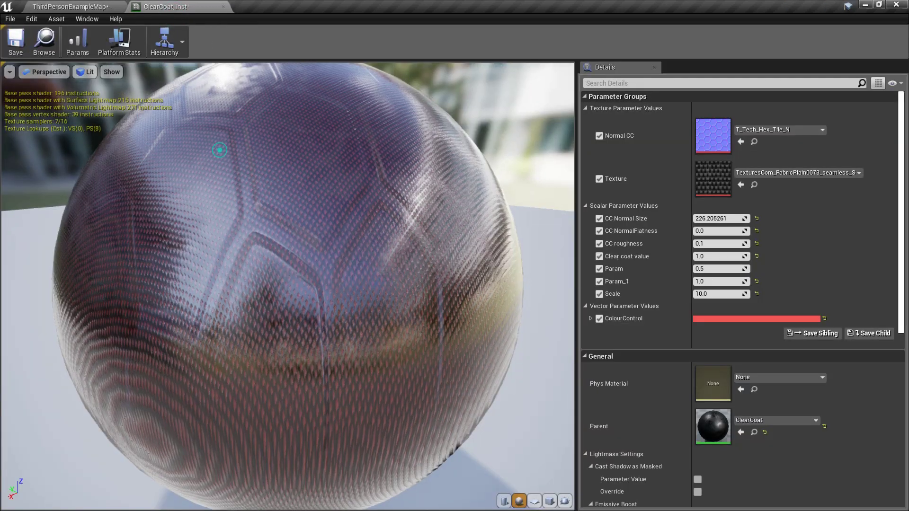
drag(219, 150, 229, 184)
right_drag(229, 184, 232, 227)
scroll(229, 189, down, 6)
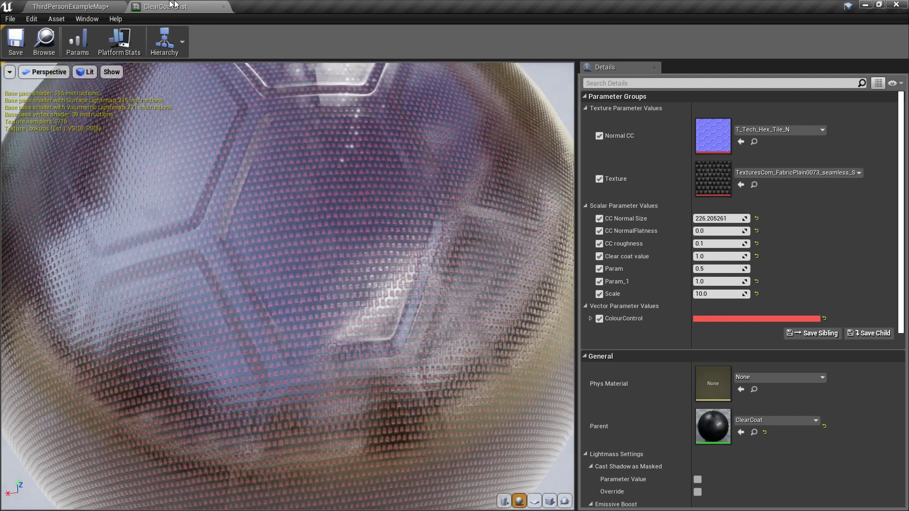
click(71, 6)
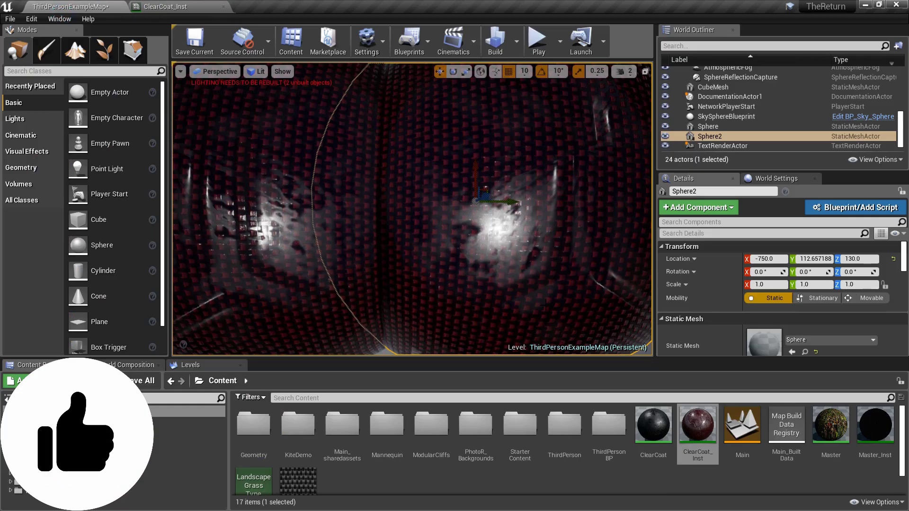